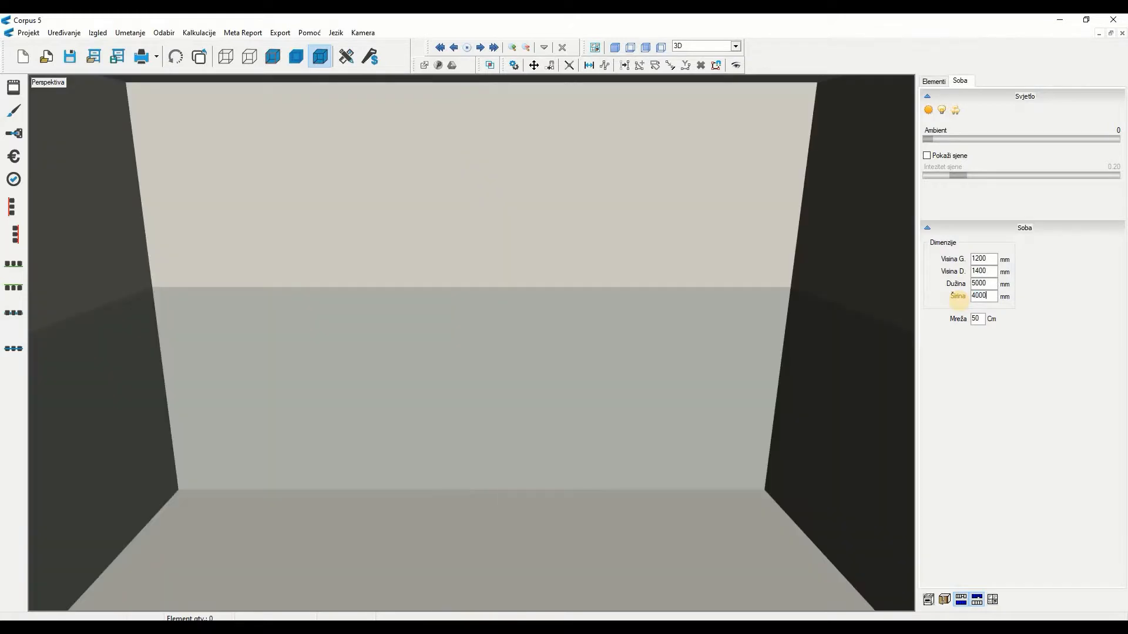
Select the lower zone of the back wall and load the 900 mm wide D2V_Water cabinet from the Judith Floor library
{"action": "left_click", "coordinate": [932, 82]}
{"action": "left_click", "coordinate": [417, 419]}
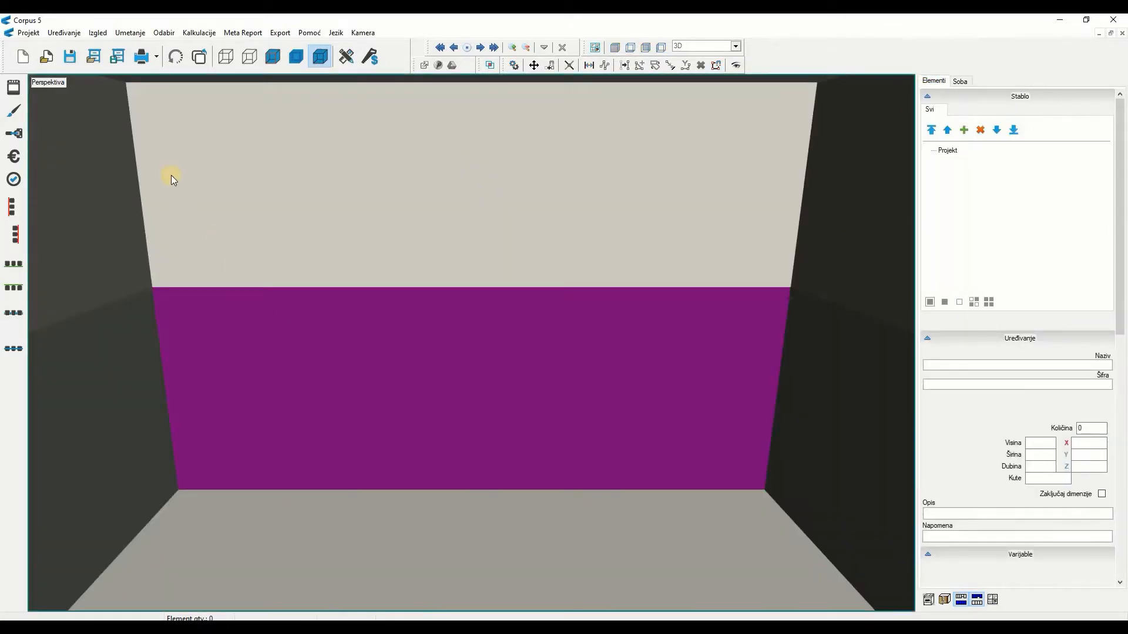
{"action": "left_click", "coordinate": [94, 59]}
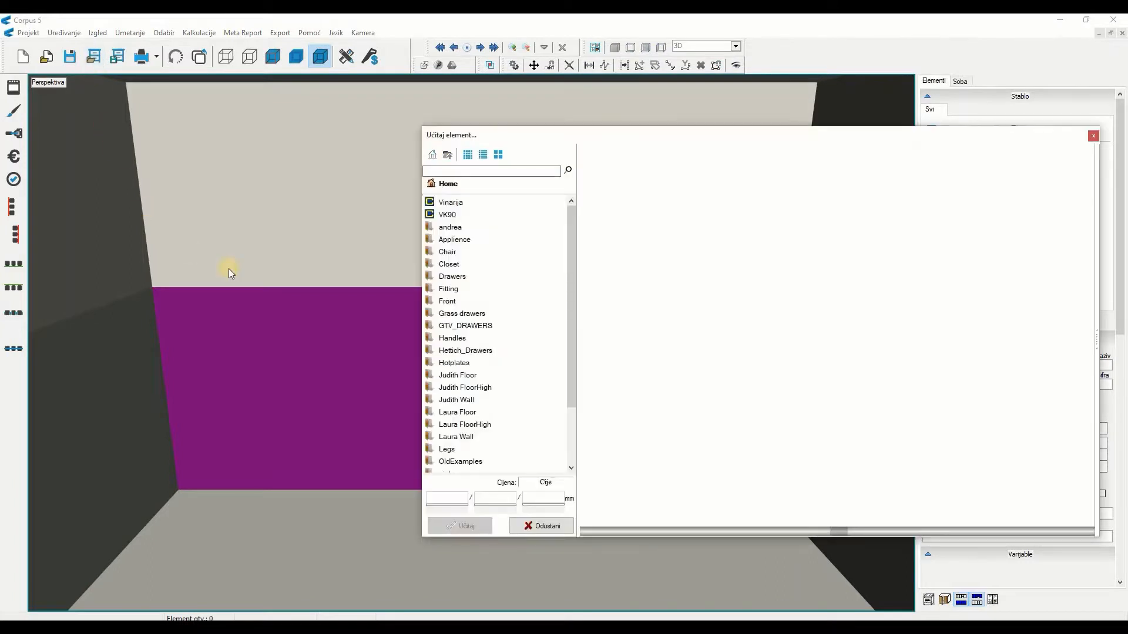
{"action": "left_click", "coordinate": [456, 379]}
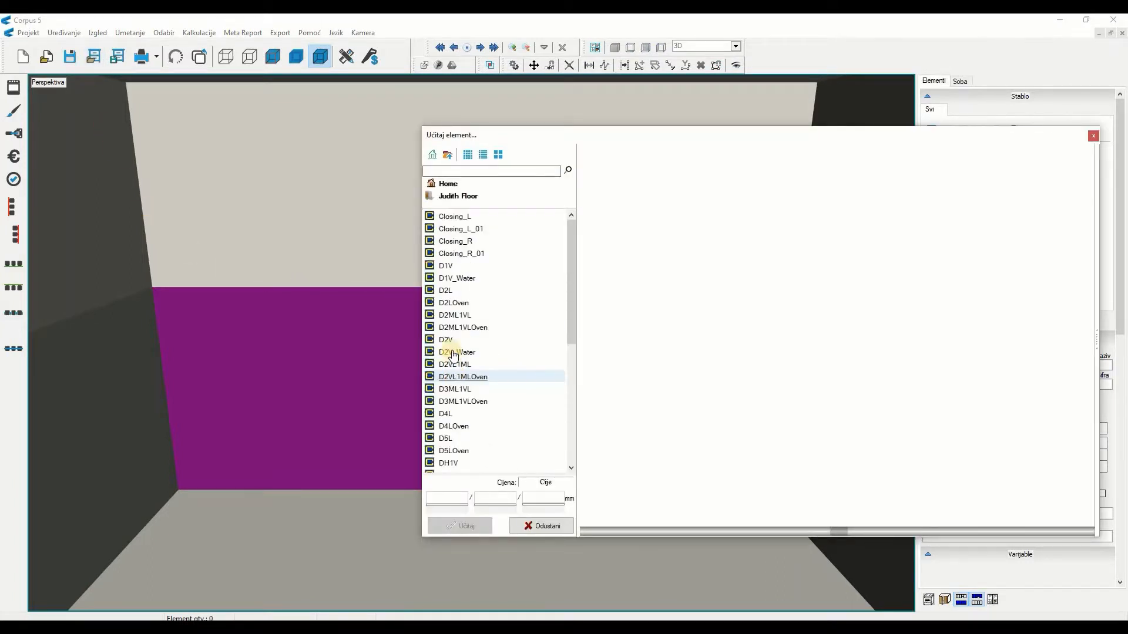
{"action": "left_click", "coordinate": [455, 352]}
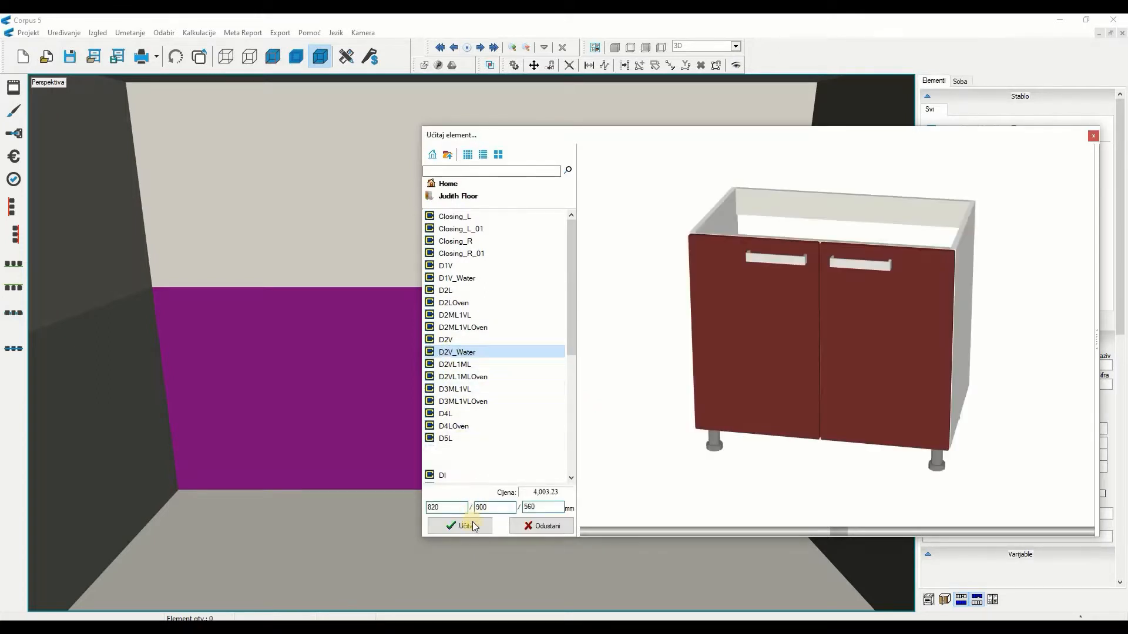
{"action": "left_click", "coordinate": [470, 523]}
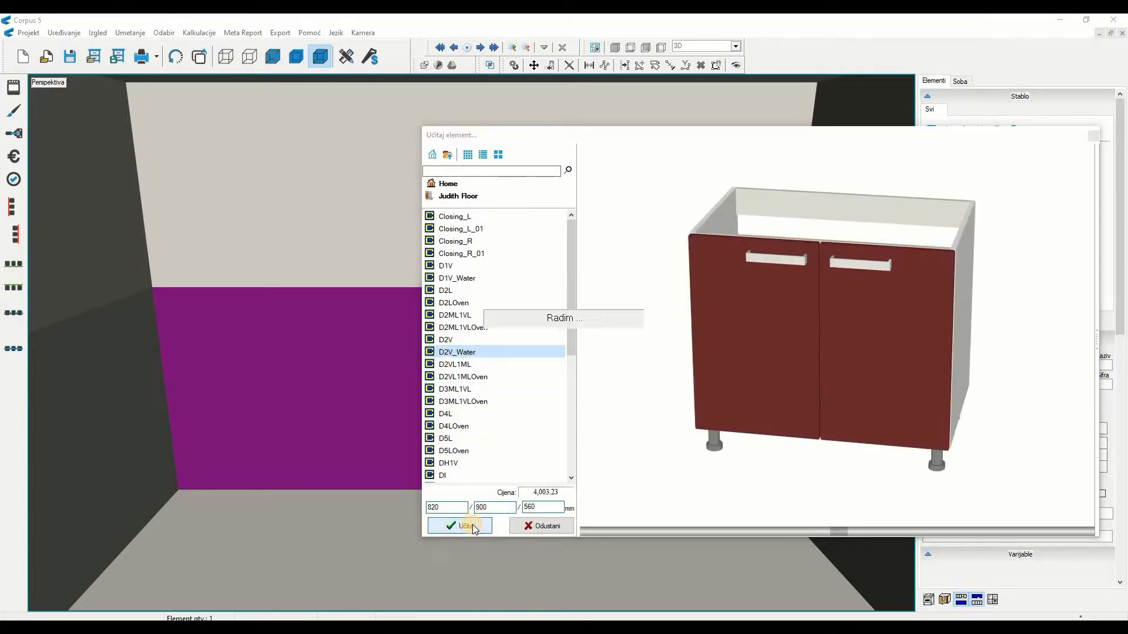
Add a DI base cabinet with a width of 400 mm next to the D2V_Water cabinet
{"action": "left_click", "coordinate": [450, 475]}
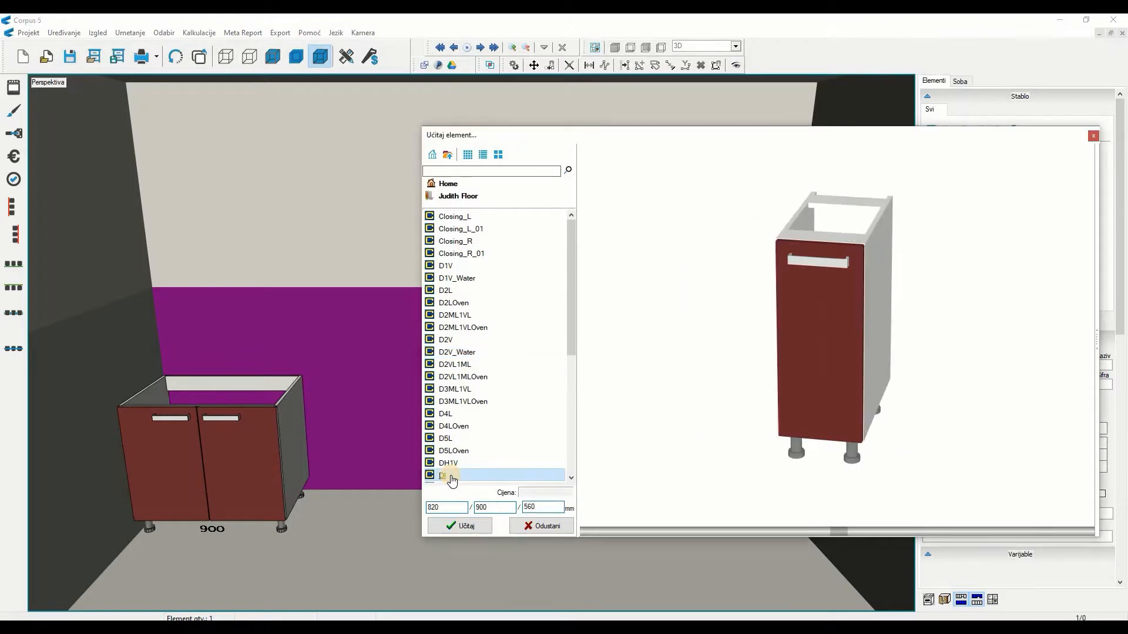
{"action": "left_click_drag", "start_coordinate": [495, 507], "coordinate": [467, 506]}
{"action": "type", "text": "400"}
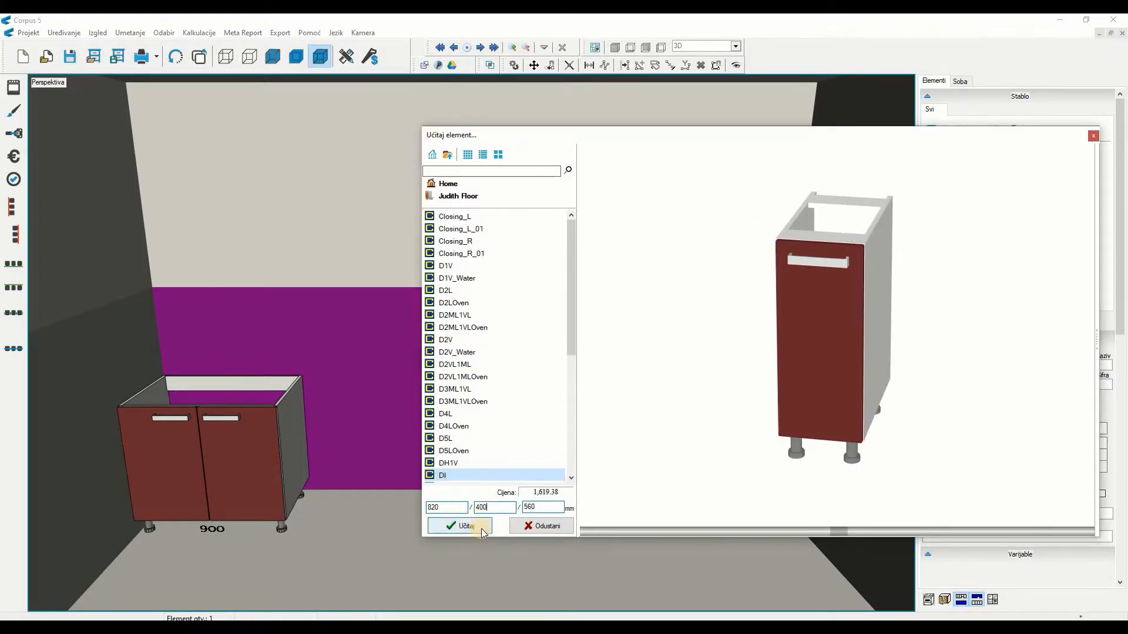
{"action": "left_click", "coordinate": [481, 529]}
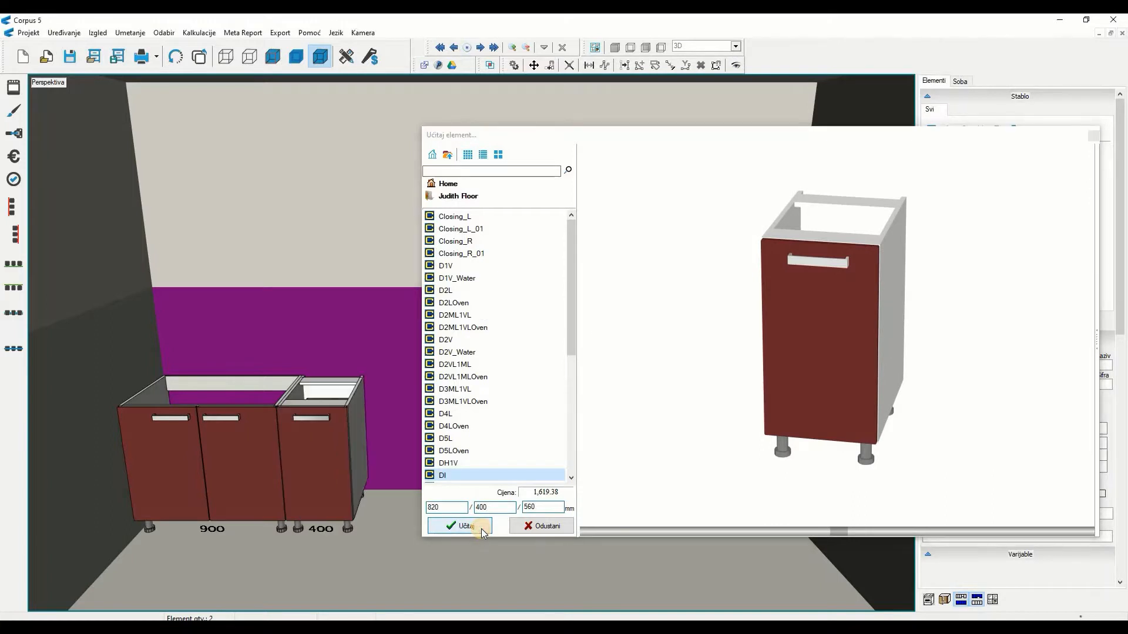
Add a 900 mm wide D2VL1ML drawer cabinet and a 600 mm wide D1V cabinet to the base row
{"action": "left_click", "coordinate": [456, 365]}
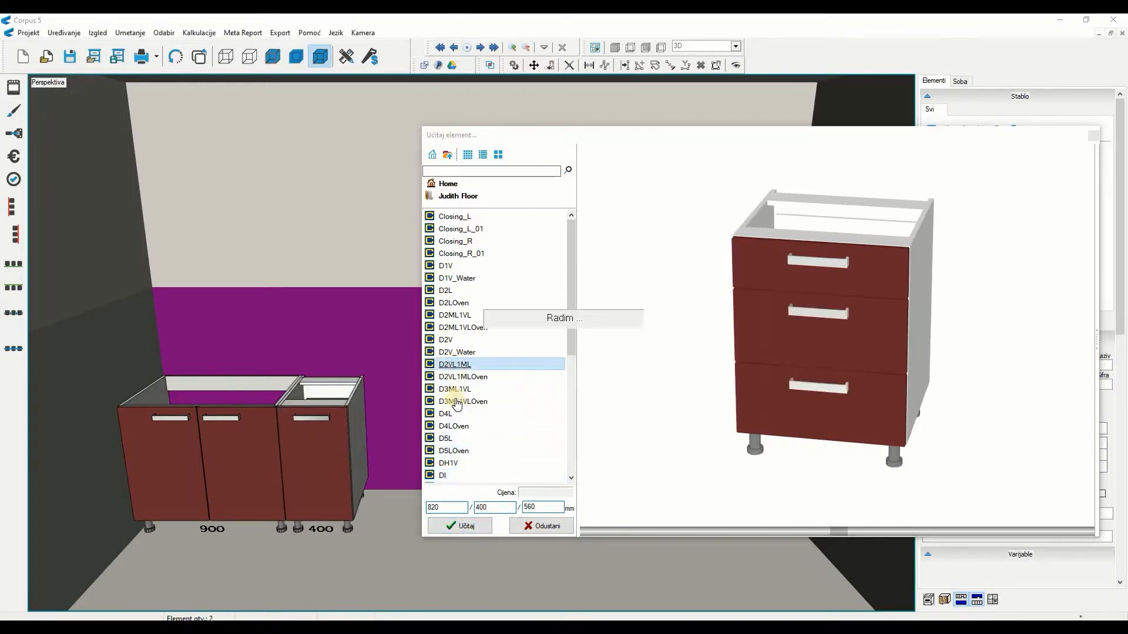
{"action": "double_click", "coordinate": [477, 507]}
{"action": "type", "text": "900"}
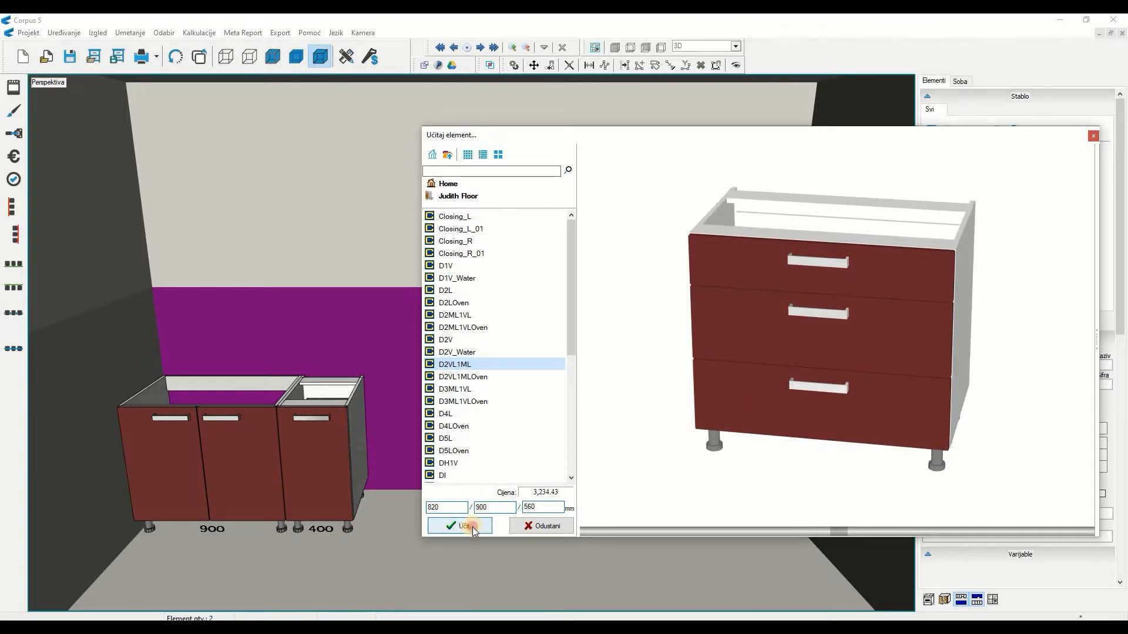
{"action": "left_click", "coordinate": [474, 526]}
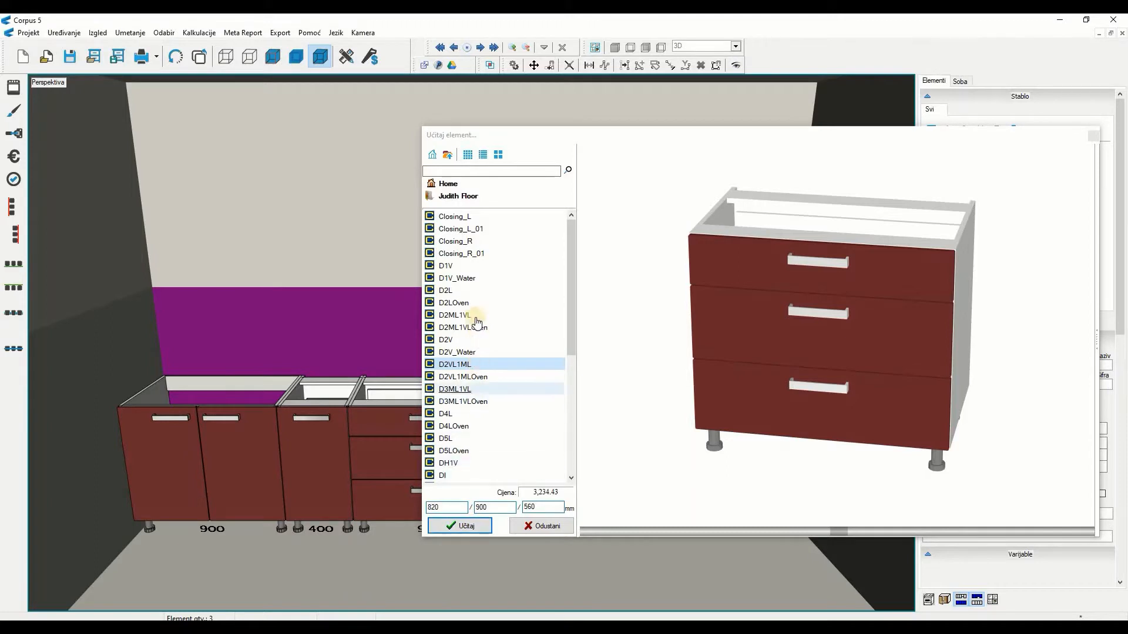
{"action": "left_click", "coordinate": [460, 267]}
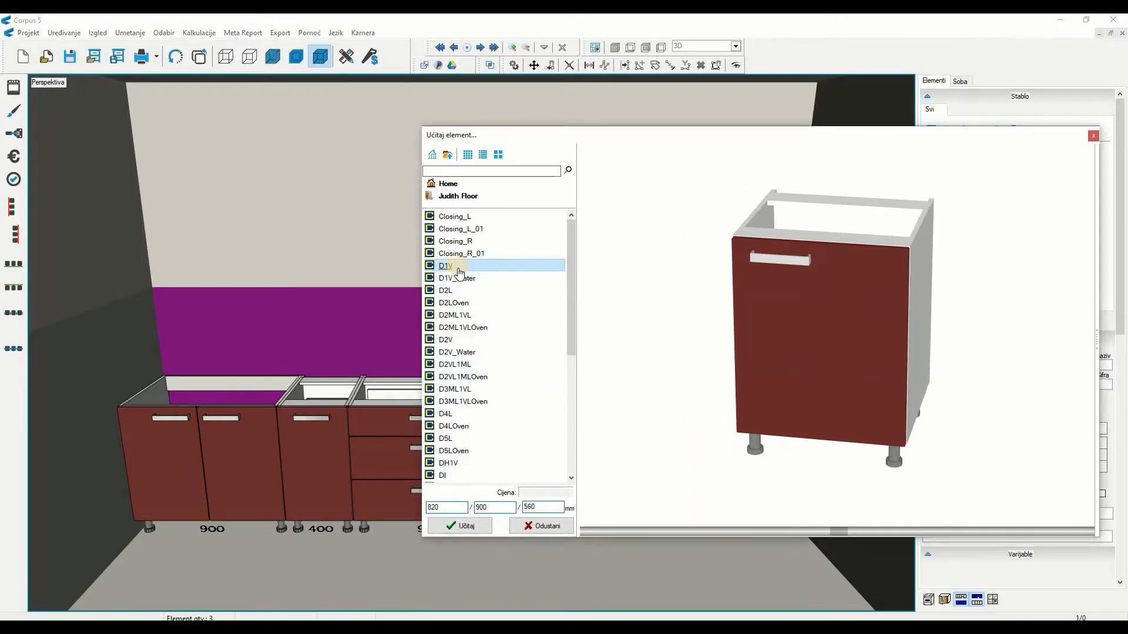
{"action": "left_click", "coordinate": [478, 527]}
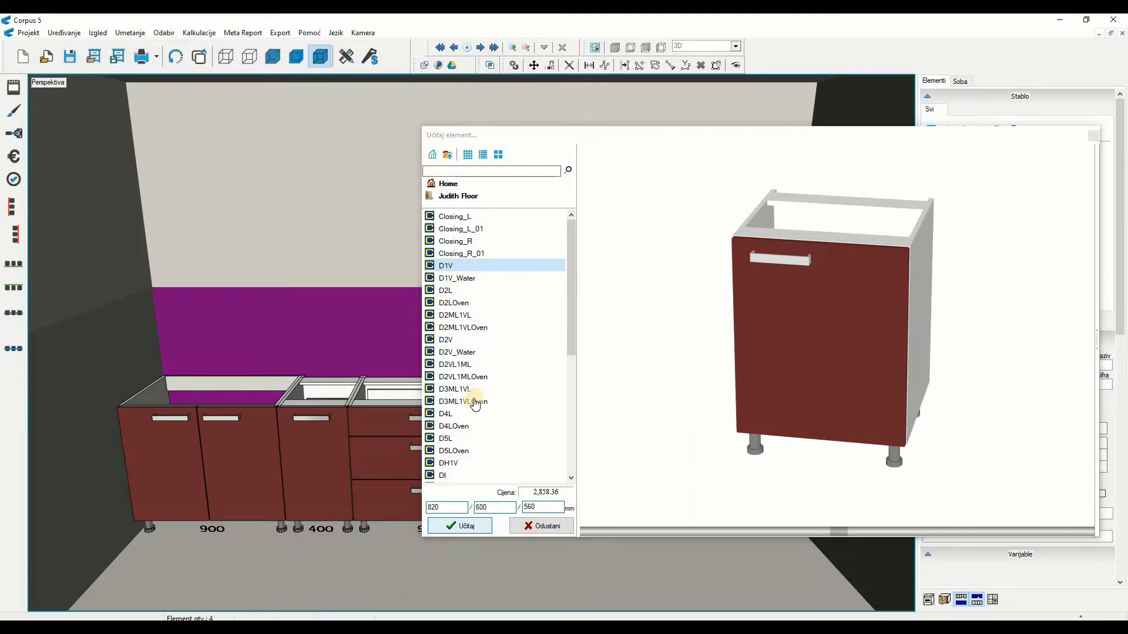
Add the tall K1VOven2ML1VL and K2V cabinets from the Judith FloorHigh library and finish loading the floor elements
{"action": "left_click", "coordinate": [448, 155]}
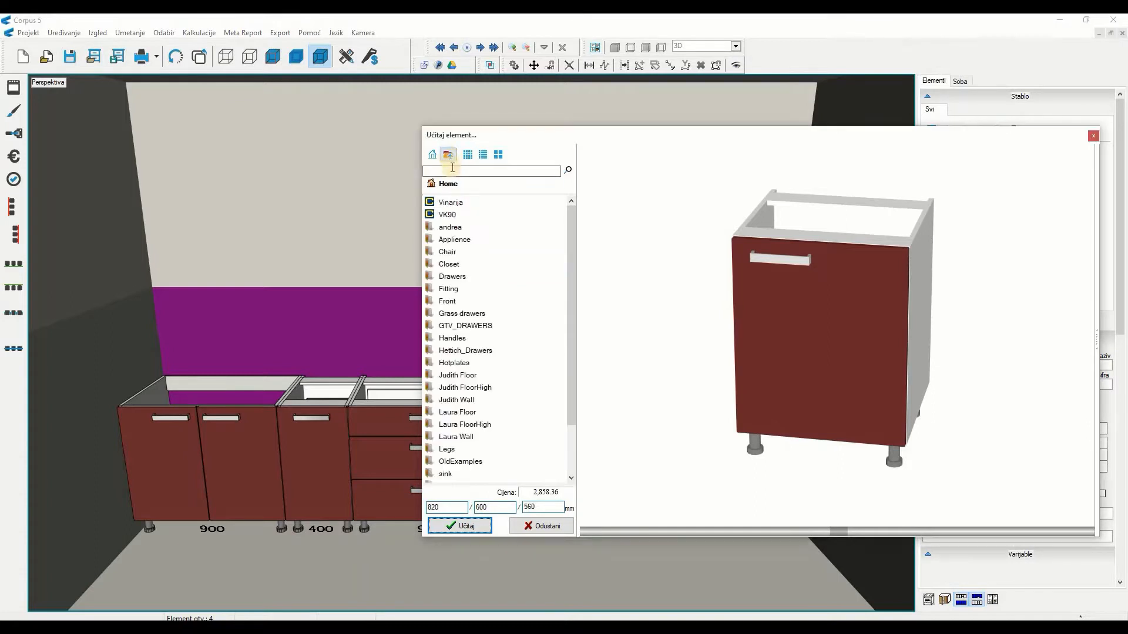
{"action": "left_click", "coordinate": [457, 365]}
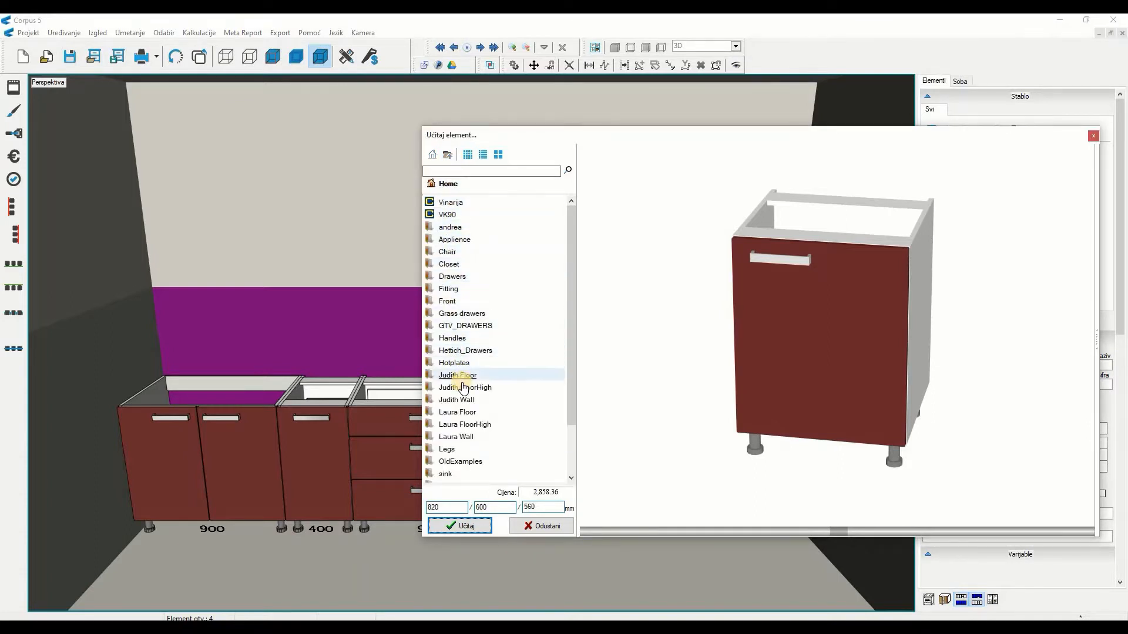
{"action": "double_click", "coordinate": [462, 385]}
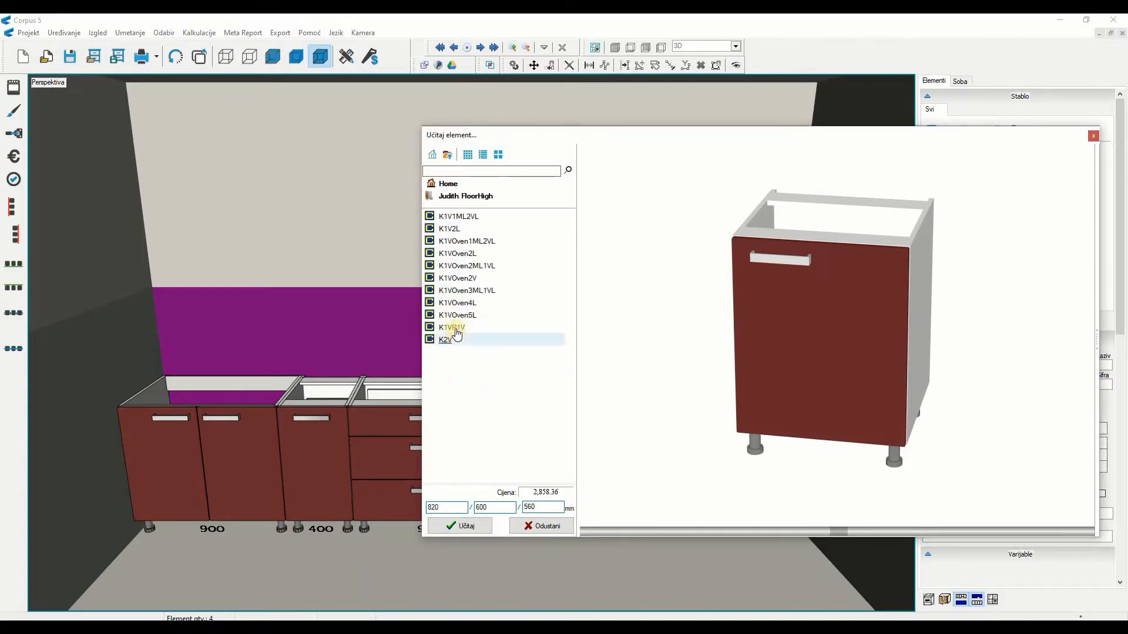
{"action": "left_click", "coordinate": [461, 269]}
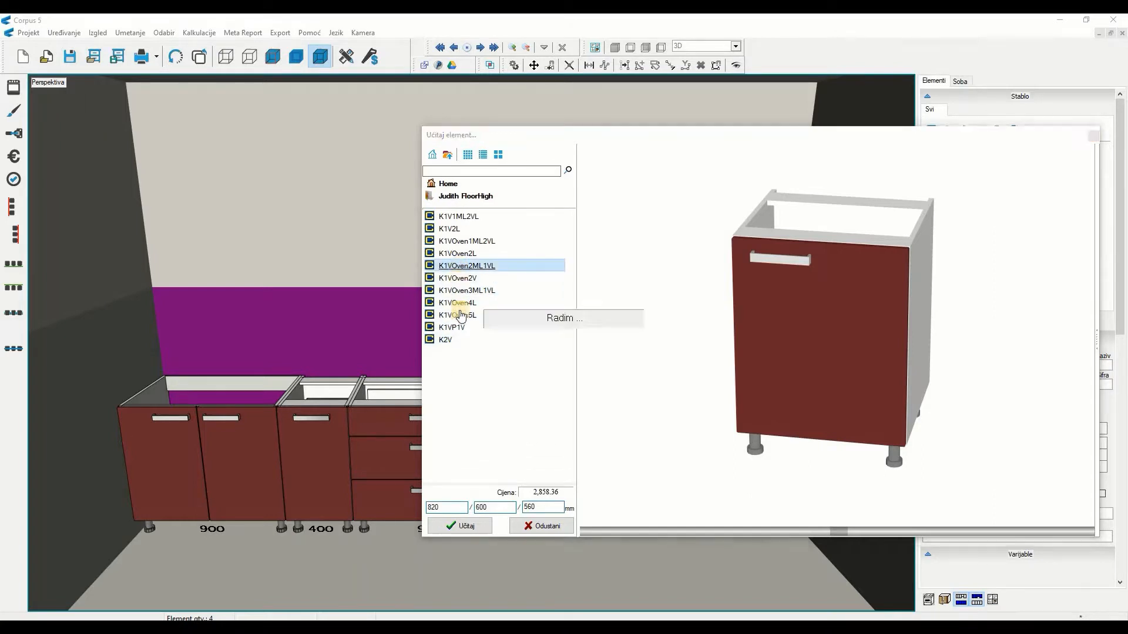
{"action": "left_click", "coordinate": [446, 339]}
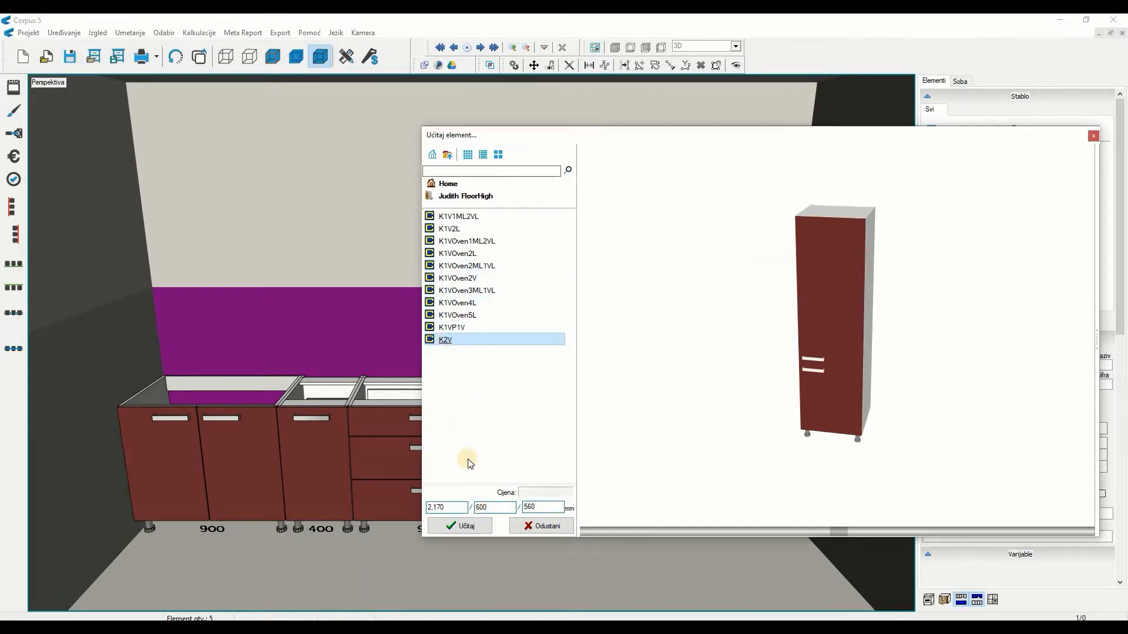
{"action": "left_click", "coordinate": [474, 527]}
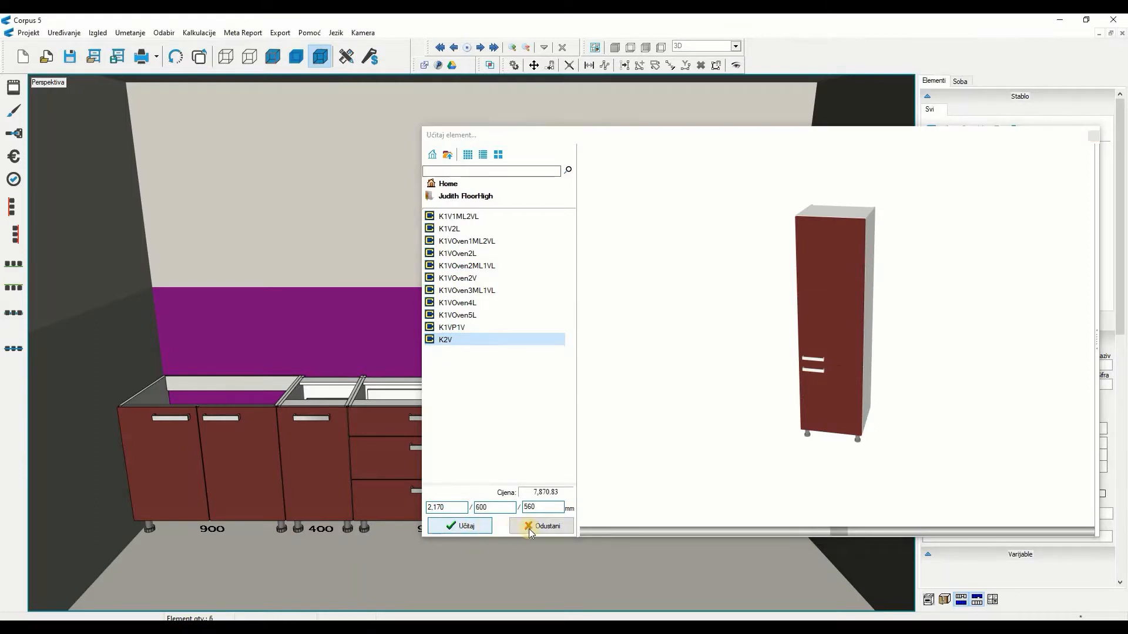
{"action": "left_click", "coordinate": [545, 526]}
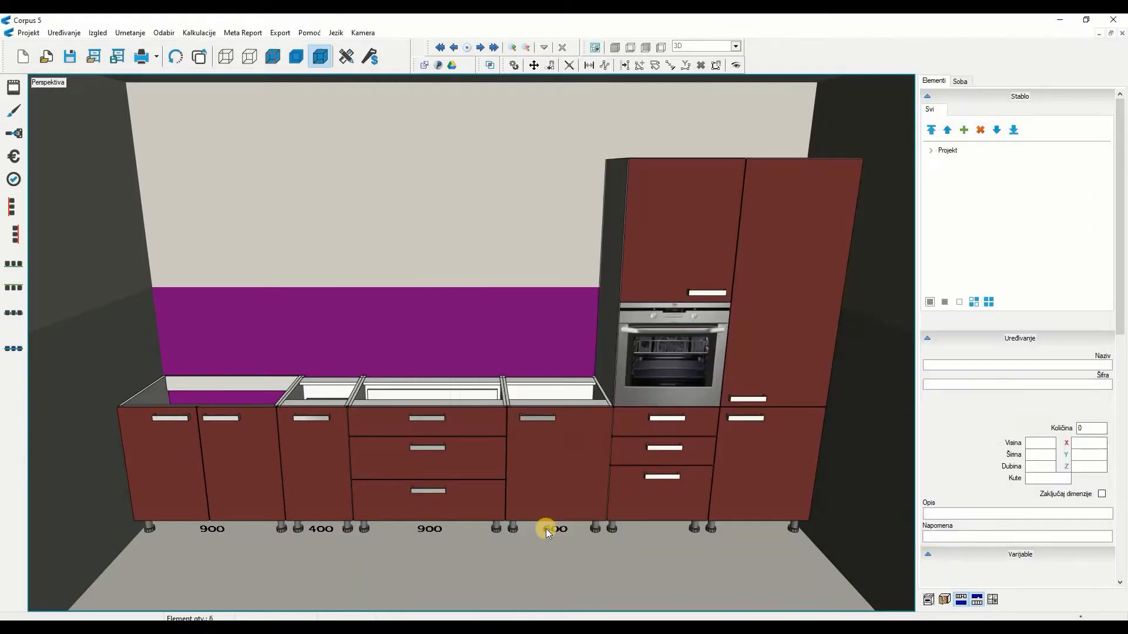
Select the upper zone of the back wall and load a 900 mm wide V2VO cabinet from the Judith Wall library
{"action": "scroll", "coordinate": [545, 529], "scroll_direction": "down", "scroll_amount": 2}
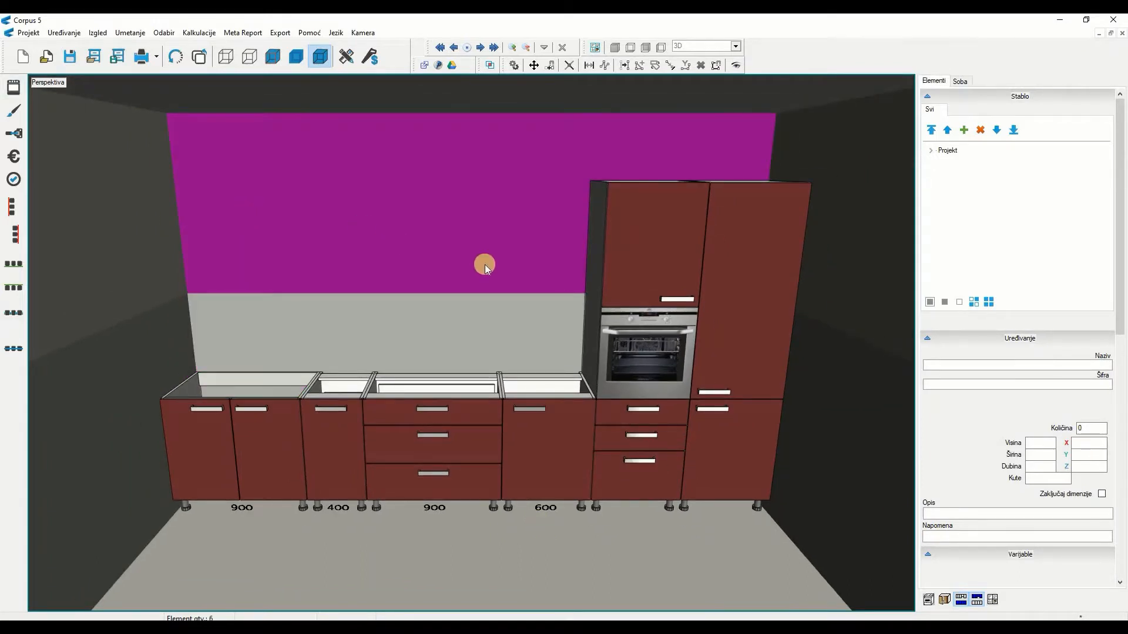
{"action": "scroll", "coordinate": [485, 266], "scroll_direction": "up", "scroll_amount": 1}
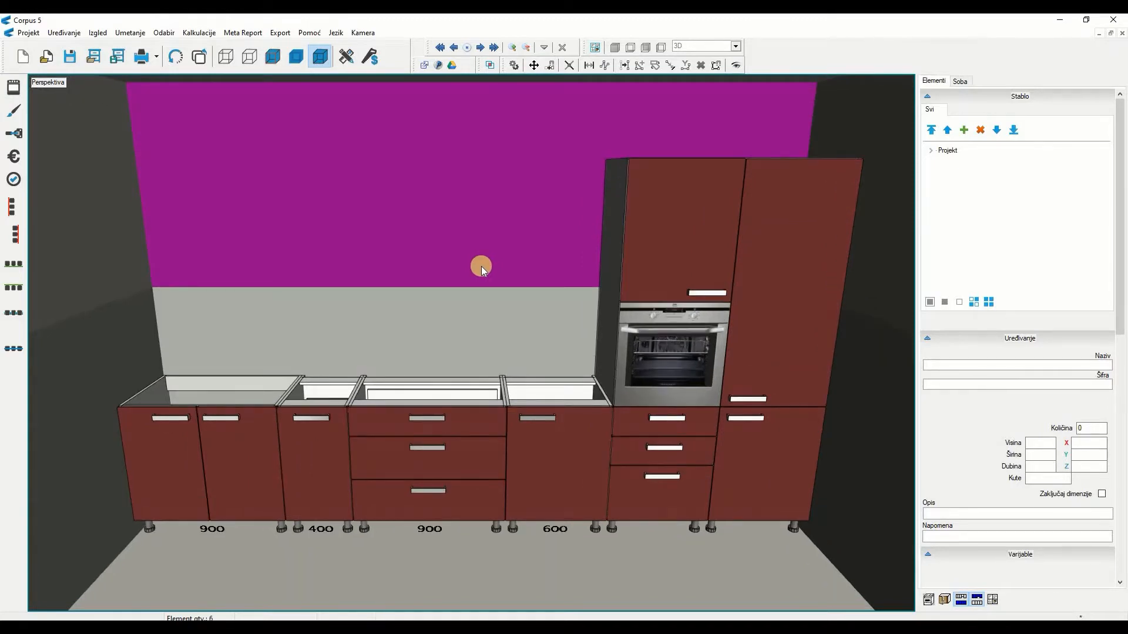
{"action": "left_click", "coordinate": [92, 54]}
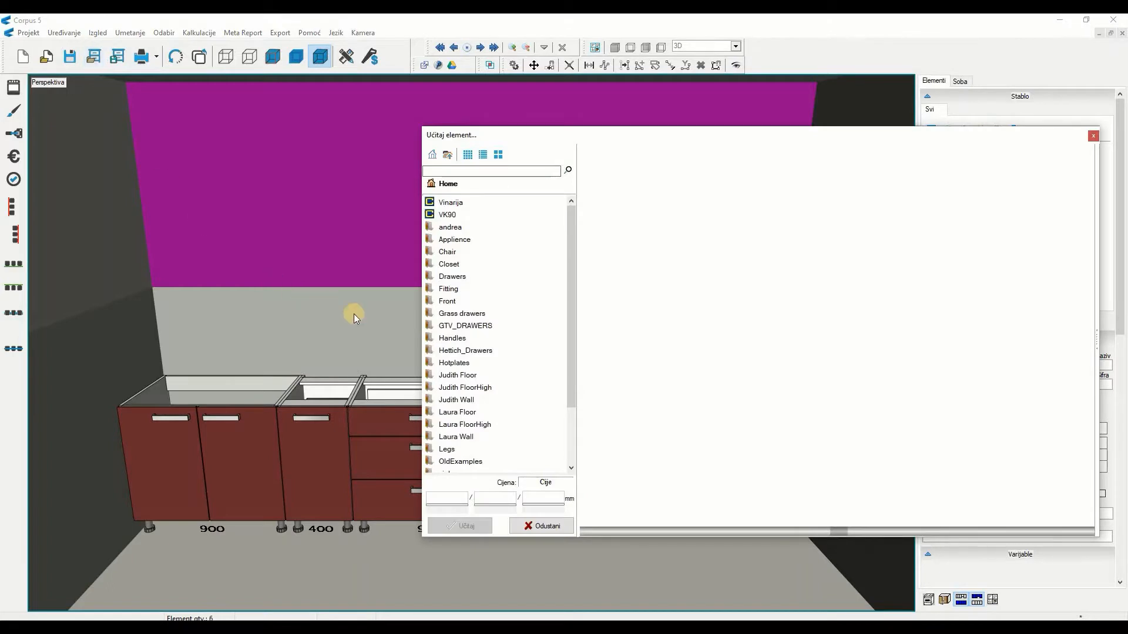
{"action": "double_click", "coordinate": [459, 399]}
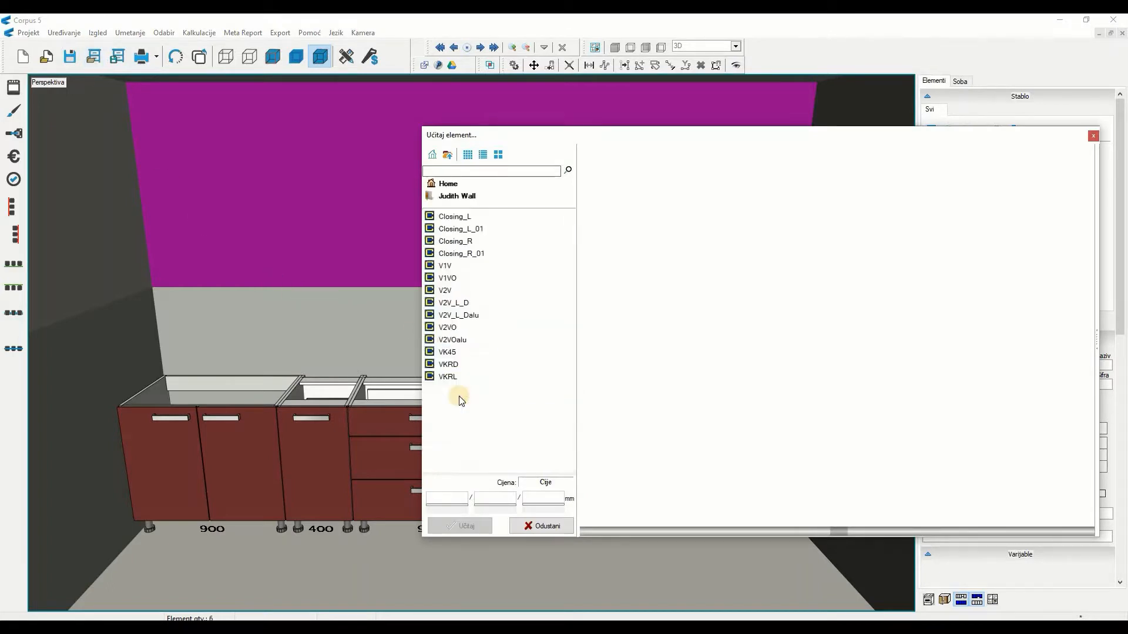
{"action": "left_click", "coordinate": [448, 328]}
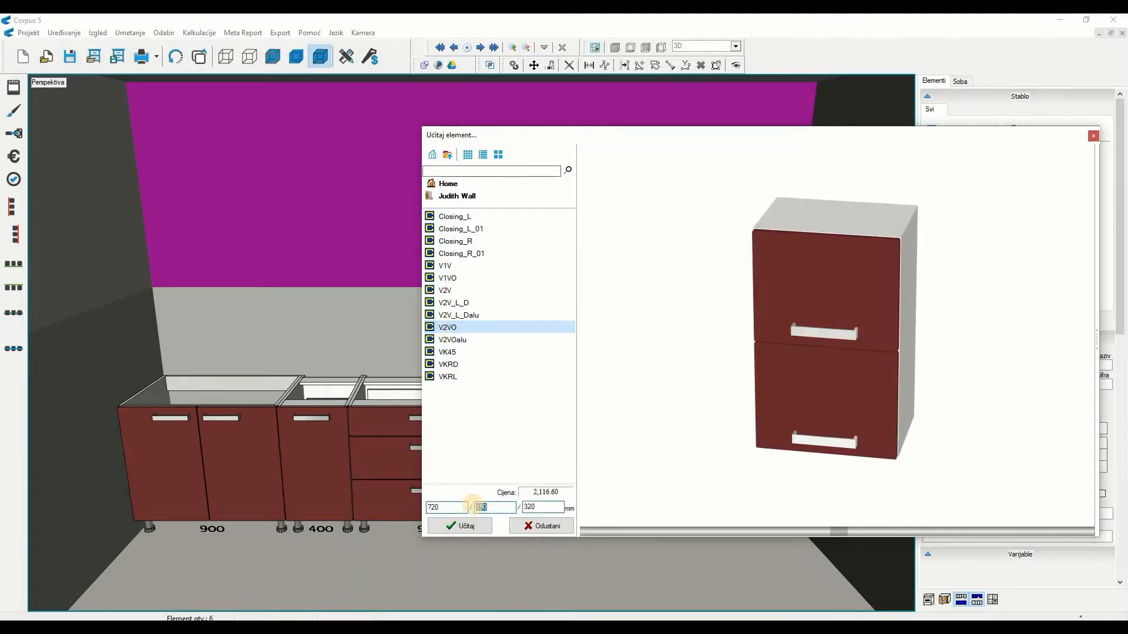
{"action": "left_click", "coordinate": [481, 524]}
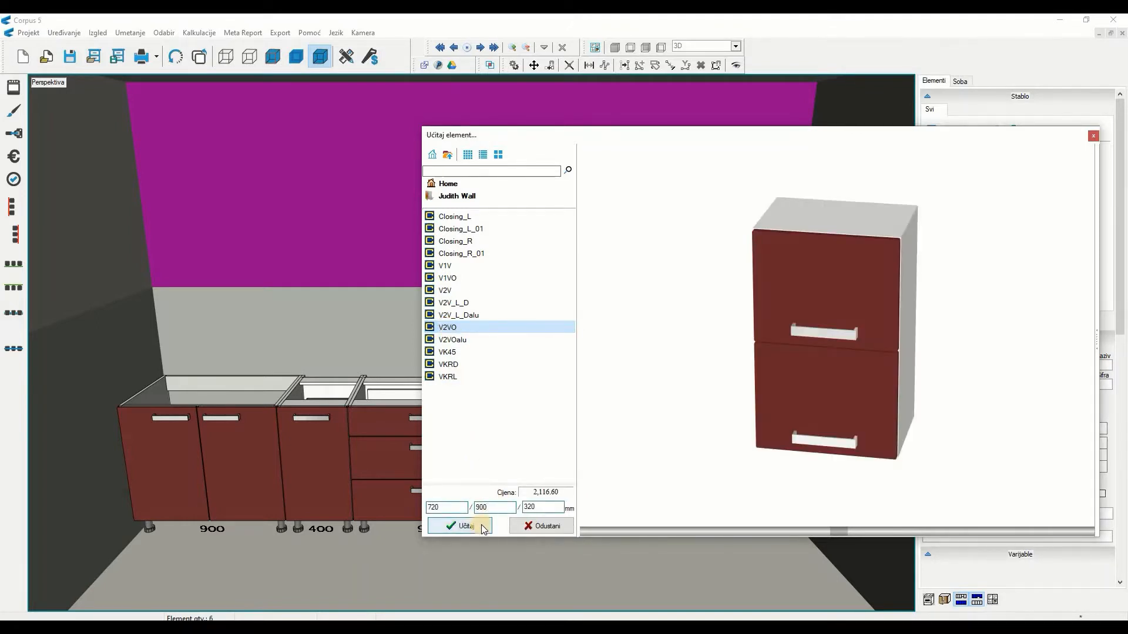
{"action": "left_click", "coordinate": [482, 527]}
{"action": "left_click", "coordinate": [483, 527]}
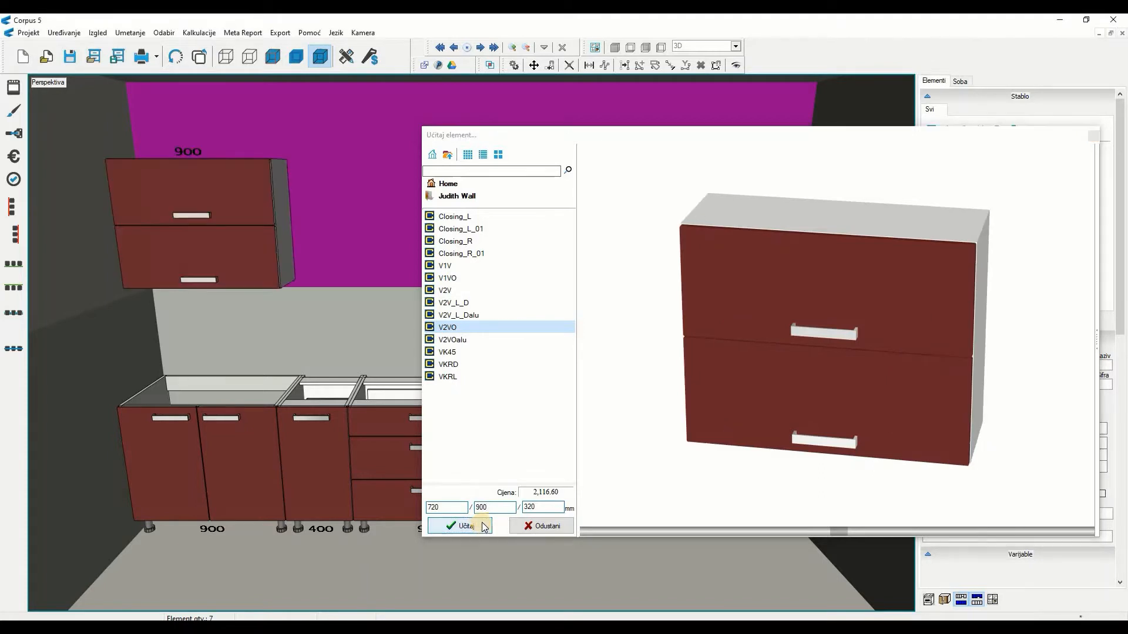
Add a V1V wall cabinet with a width of 400 mm next to the V2VO cabinet
{"action": "left_click", "coordinate": [445, 266]}
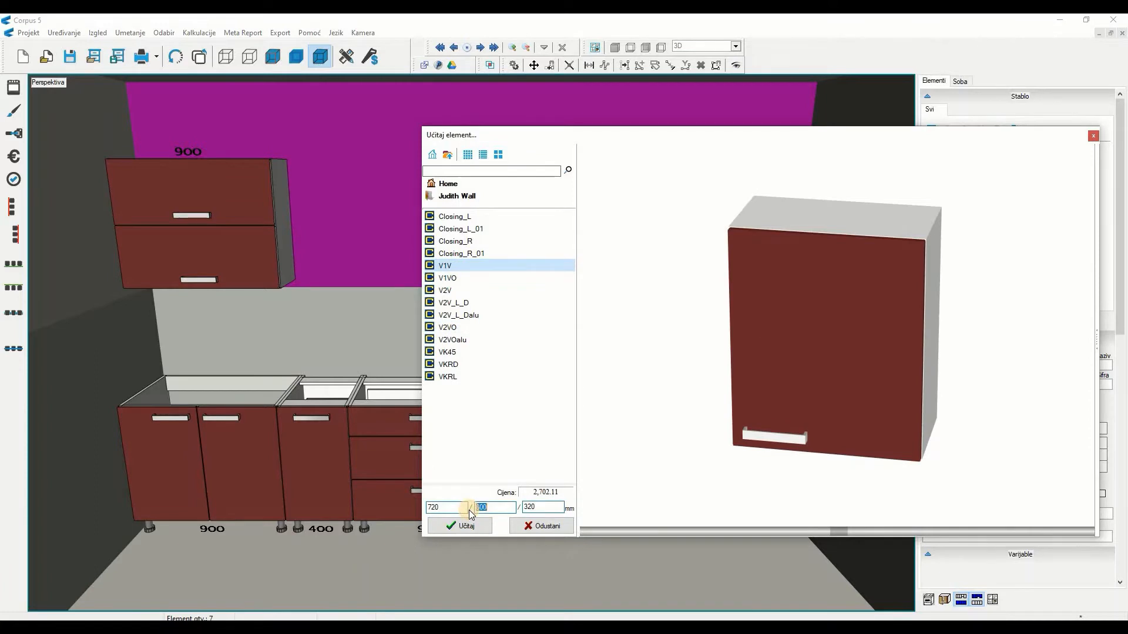
{"action": "left_click", "coordinate": [470, 525]}
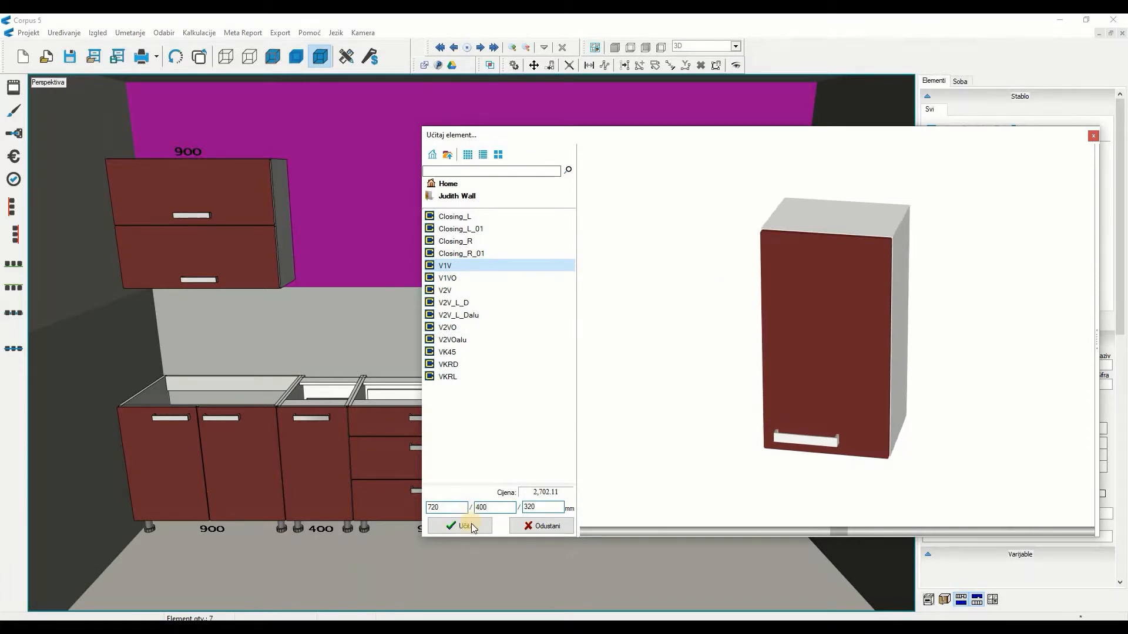
{"action": "left_click", "coordinate": [471, 525]}
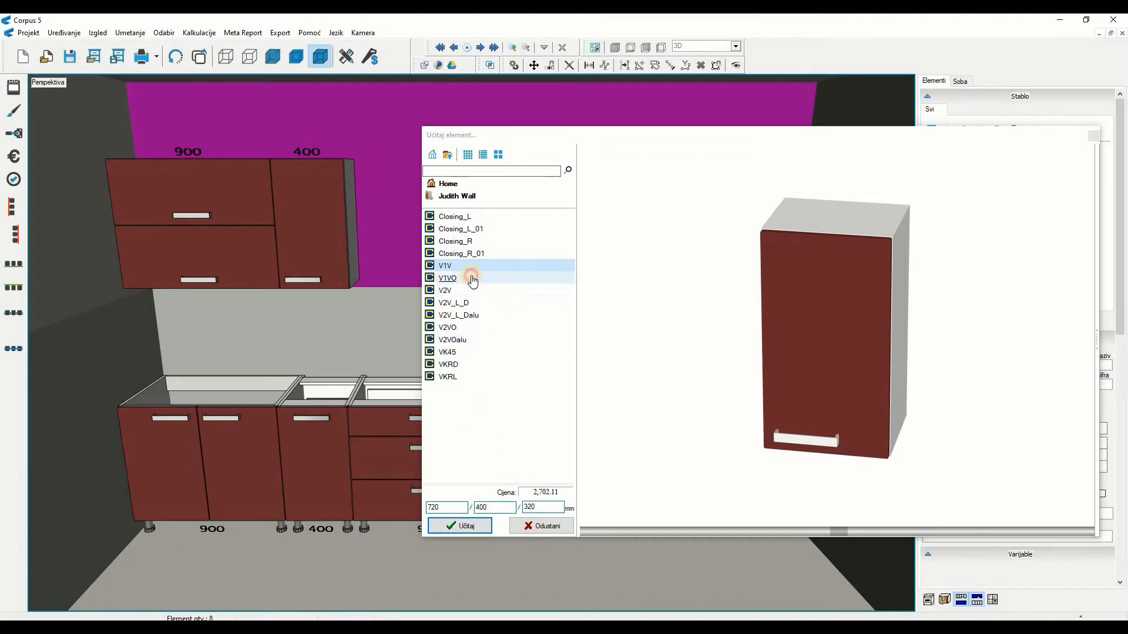
Add a 900 mm wide V1VO and a 600 mm wide V1V wall cabinet, and finish loading the wall elements
{"action": "left_click", "coordinate": [471, 278]}
{"action": "left_click", "coordinate": [475, 526]}
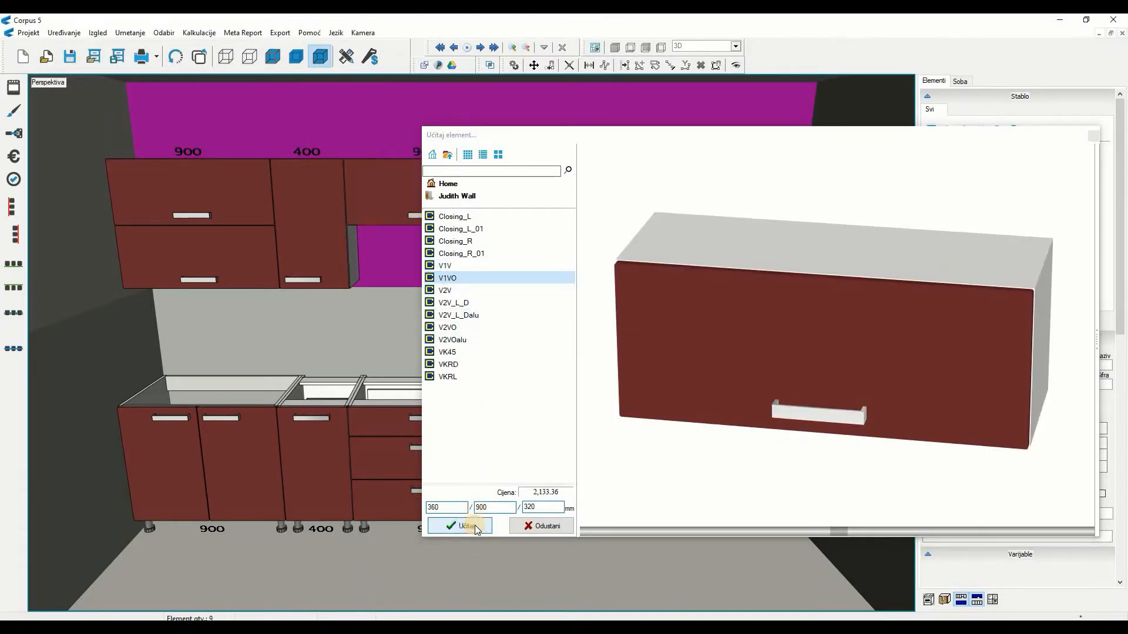
{"action": "left_click", "coordinate": [453, 266]}
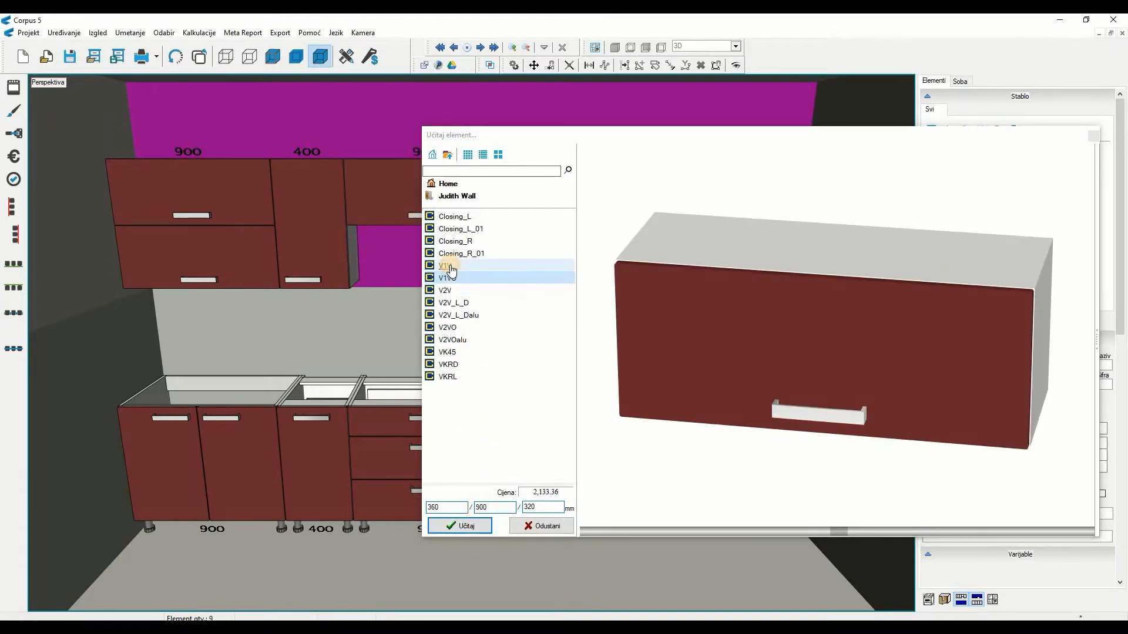
{"action": "left_click", "coordinate": [469, 526]}
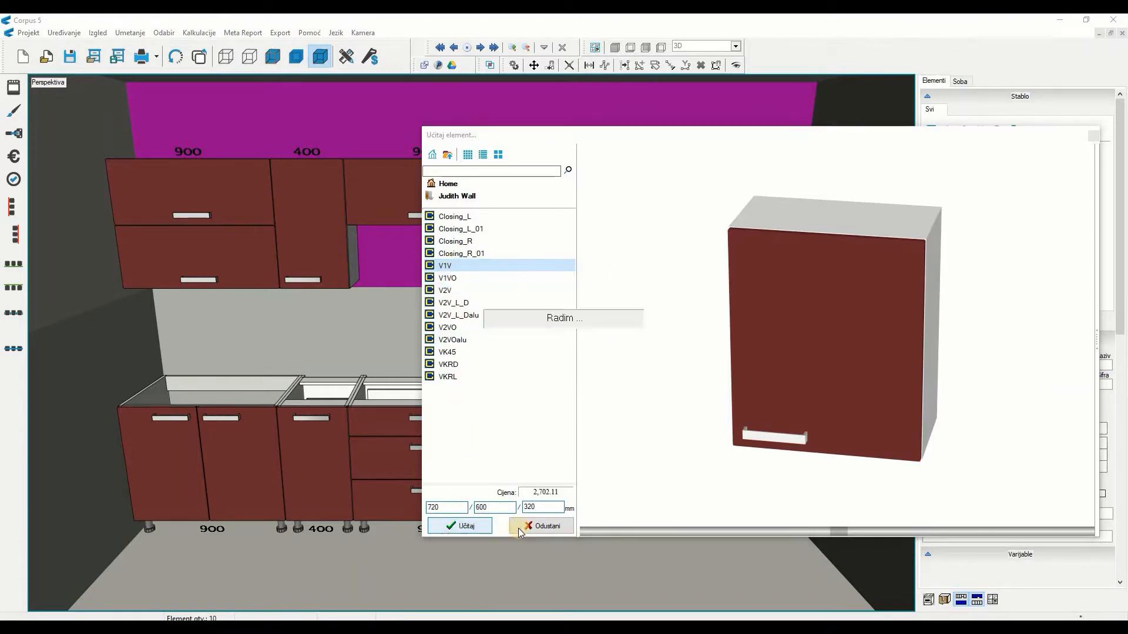
{"action": "left_click", "coordinate": [533, 526]}
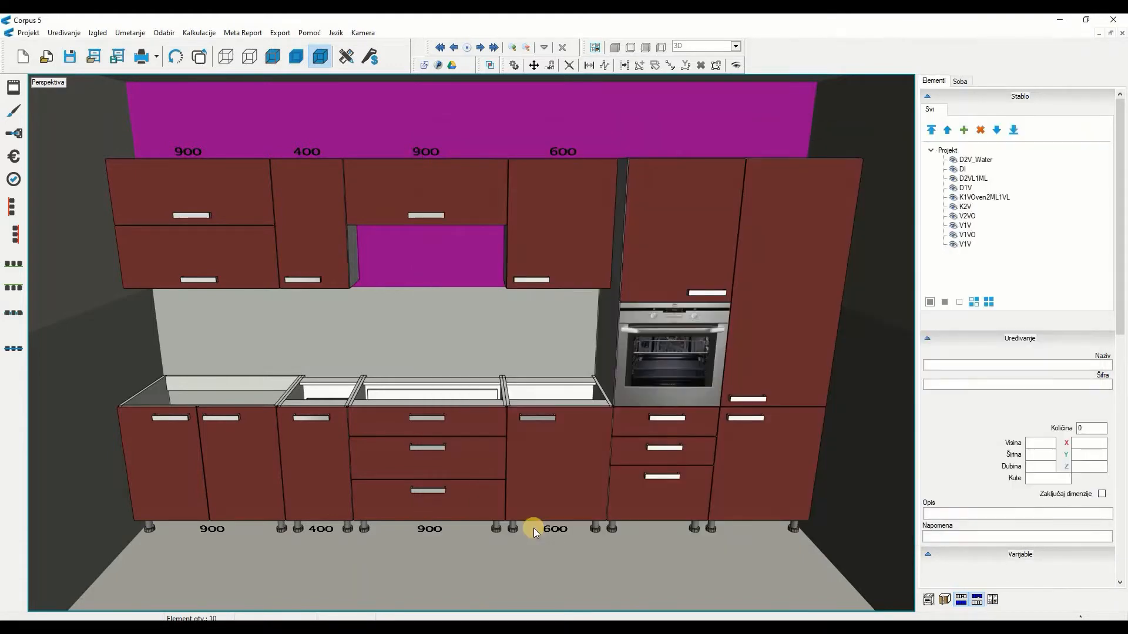
Set the left side of the tall K1VOven2ML1VL oven cabinet to the front colour (Boja fronte) and clear the selection
{"action": "scroll", "coordinate": [533, 527], "scroll_direction": "down", "scroll_amount": 1}
{"action": "scroll", "coordinate": [534, 527], "scroll_direction": "up", "scroll_amount": 1}
{"action": "left_click", "coordinate": [604, 344]}
{"action": "right_click", "coordinate": [604, 344]}
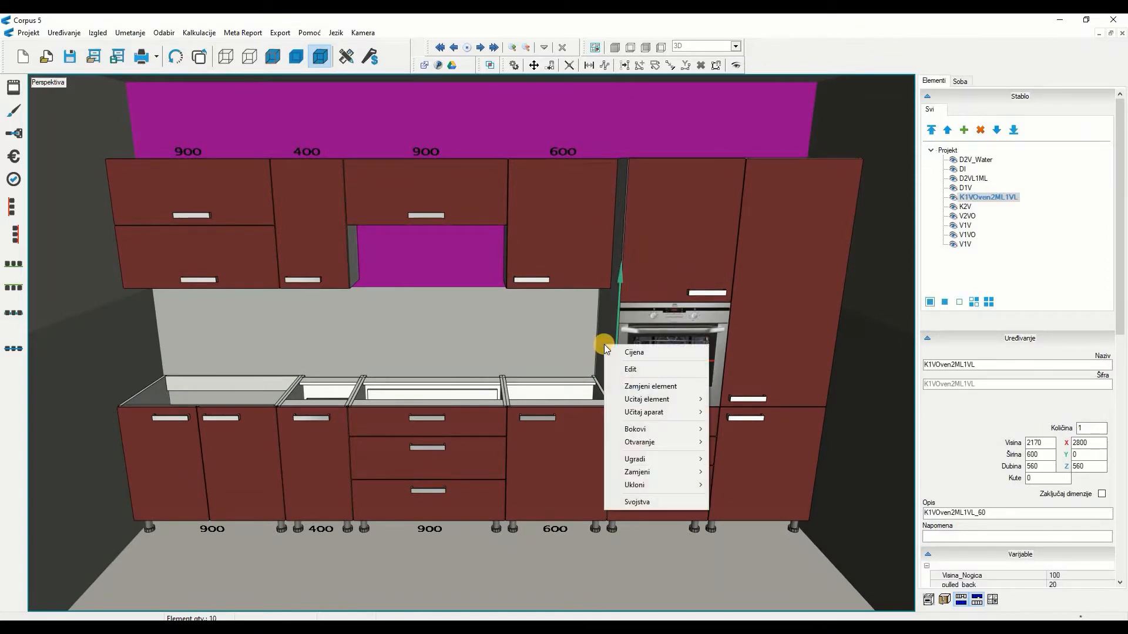
{"action": "mouse_move", "coordinate": [652, 428]}
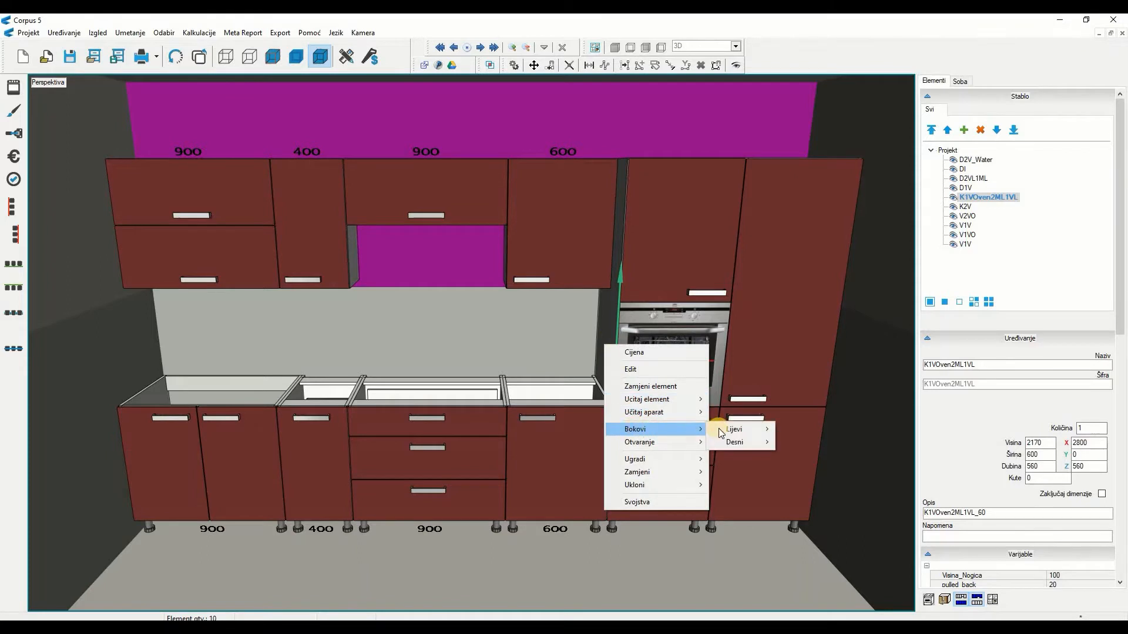
{"action": "mouse_move", "coordinate": [752, 429]}
{"action": "left_click", "coordinate": [798, 443]}
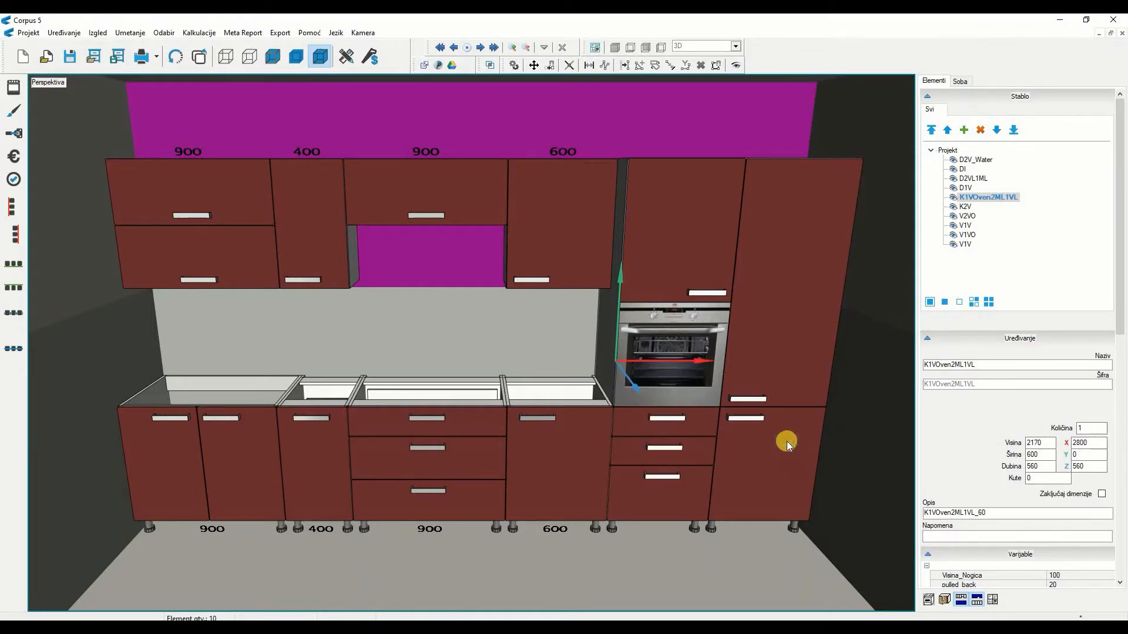
{"action": "left_click", "coordinate": [374, 262]}
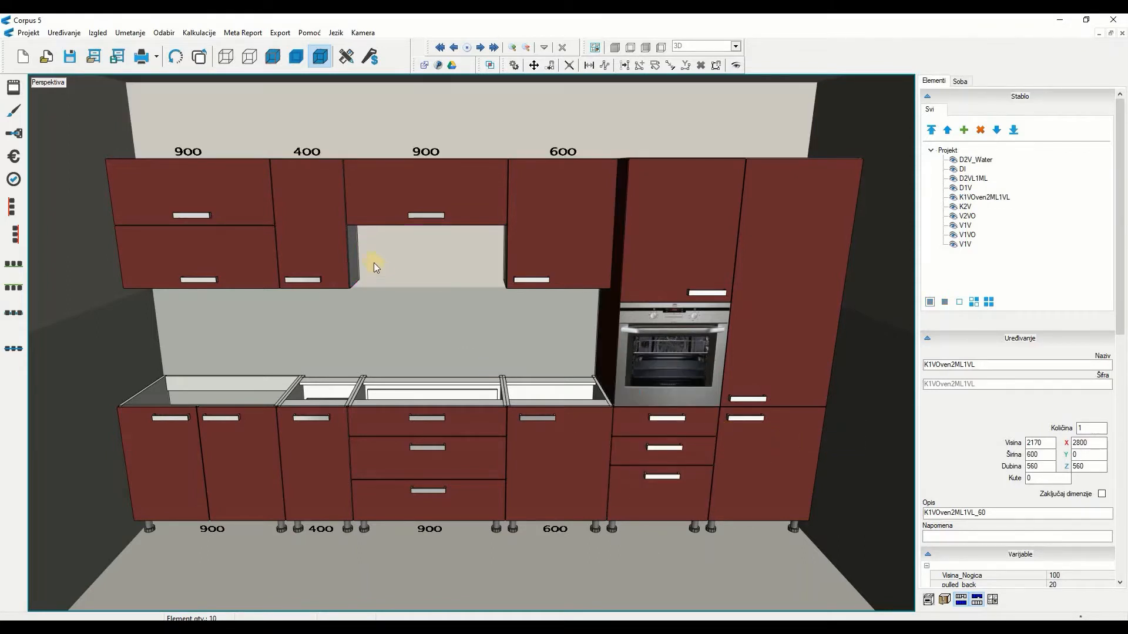
Set the right side of the 400 mm wide V1V wall cabinet to the front colour (Boja fronte)
{"action": "left_click", "coordinate": [349, 241]}
{"action": "right_click", "coordinate": [349, 240]}
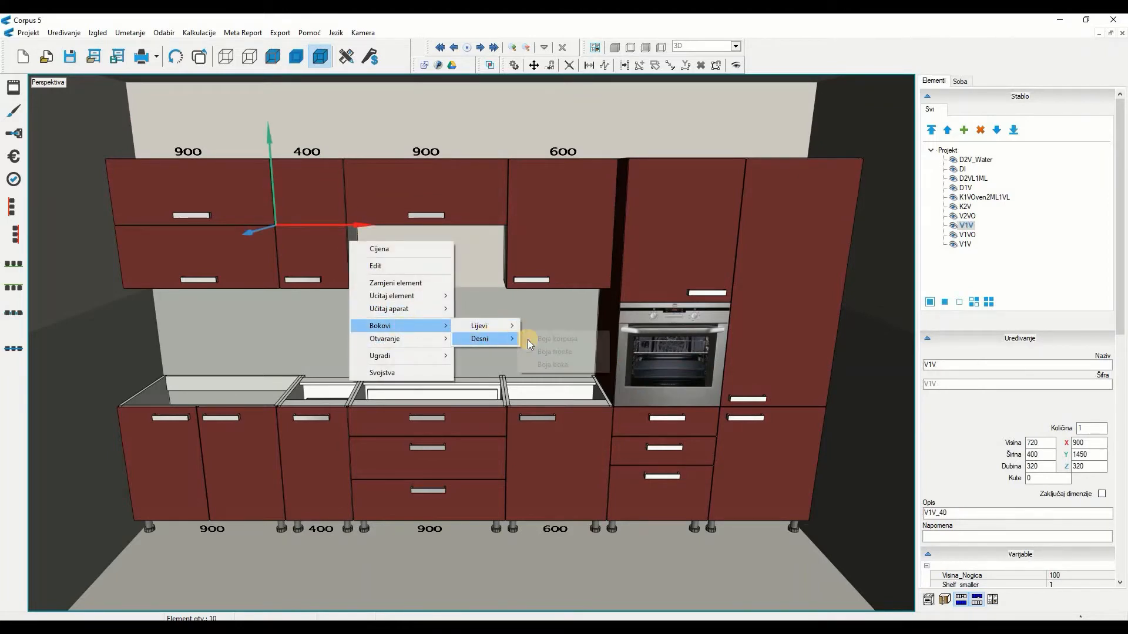
{"action": "left_click", "coordinate": [548, 350]}
{"action": "left_click", "coordinate": [504, 275]}
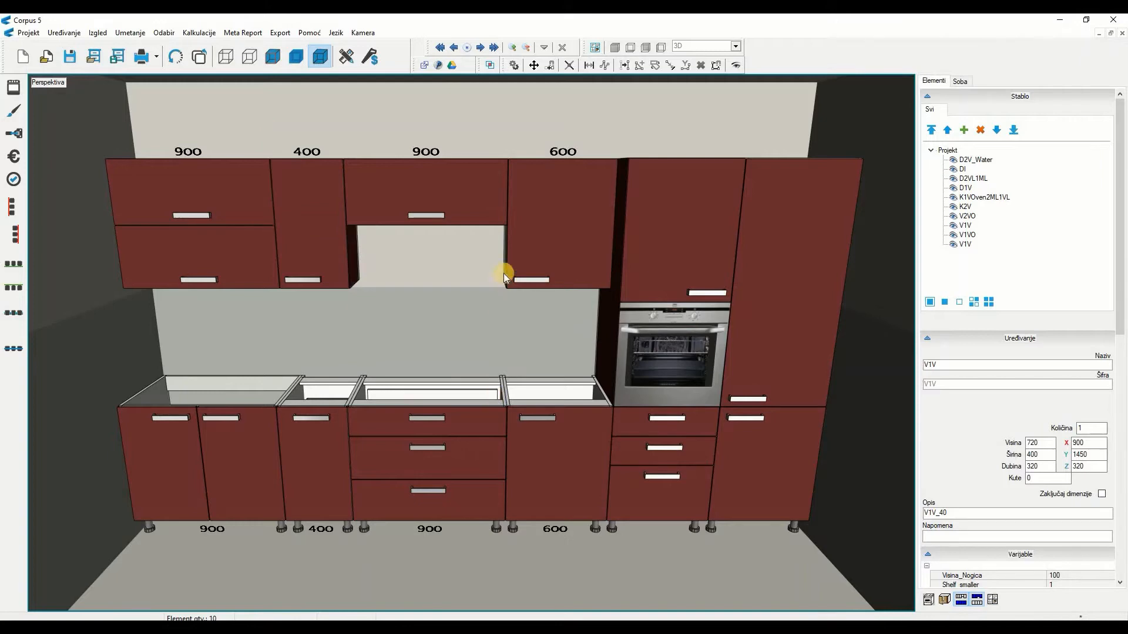
Set the left side of the 600 mm wide V1V wall cabinet to the front colour (Boja fronte)
{"action": "left_click", "coordinate": [511, 258]}
{"action": "right_click", "coordinate": [511, 257]}
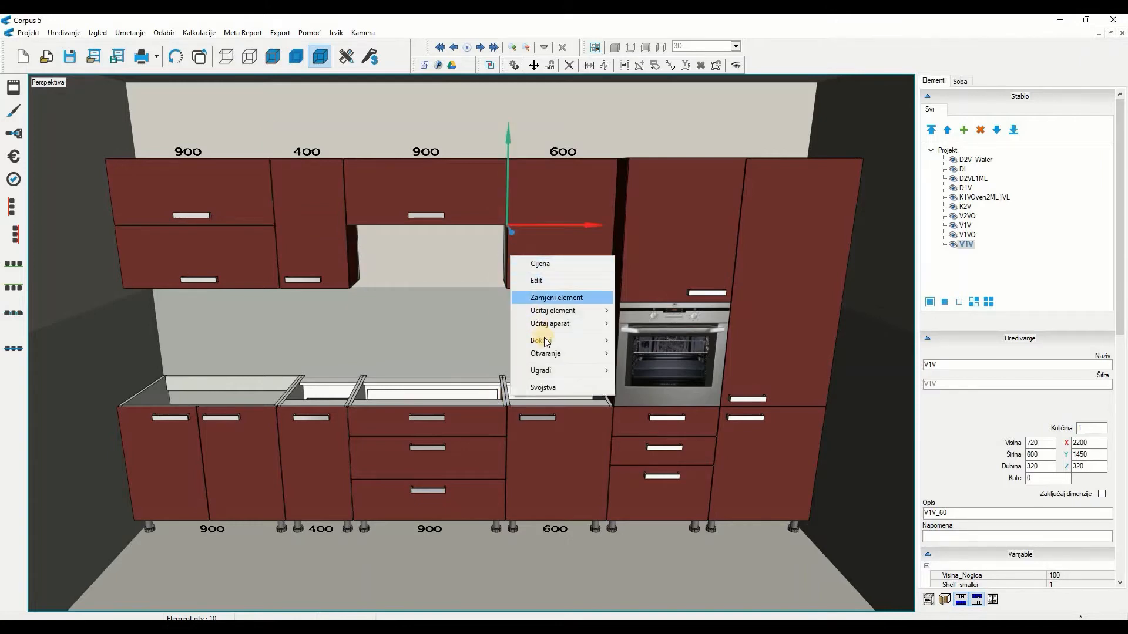
{"action": "mouse_move", "coordinate": [570, 343]}
{"action": "mouse_move", "coordinate": [625, 340]}
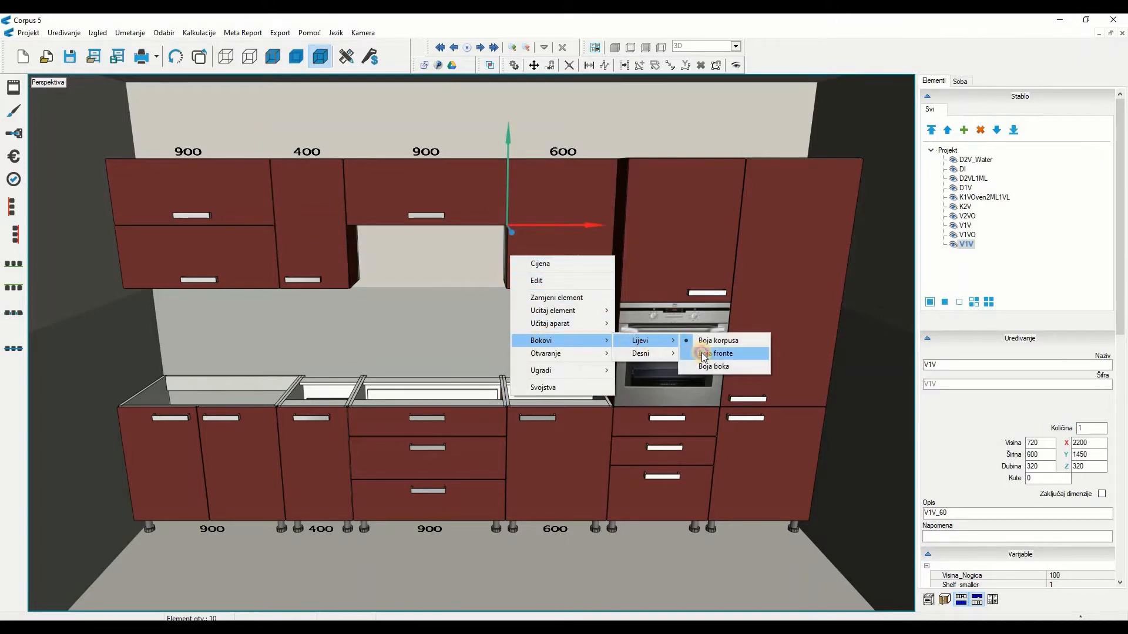
{"action": "left_click", "coordinate": [704, 353]}
{"action": "left_click", "coordinate": [477, 548]}
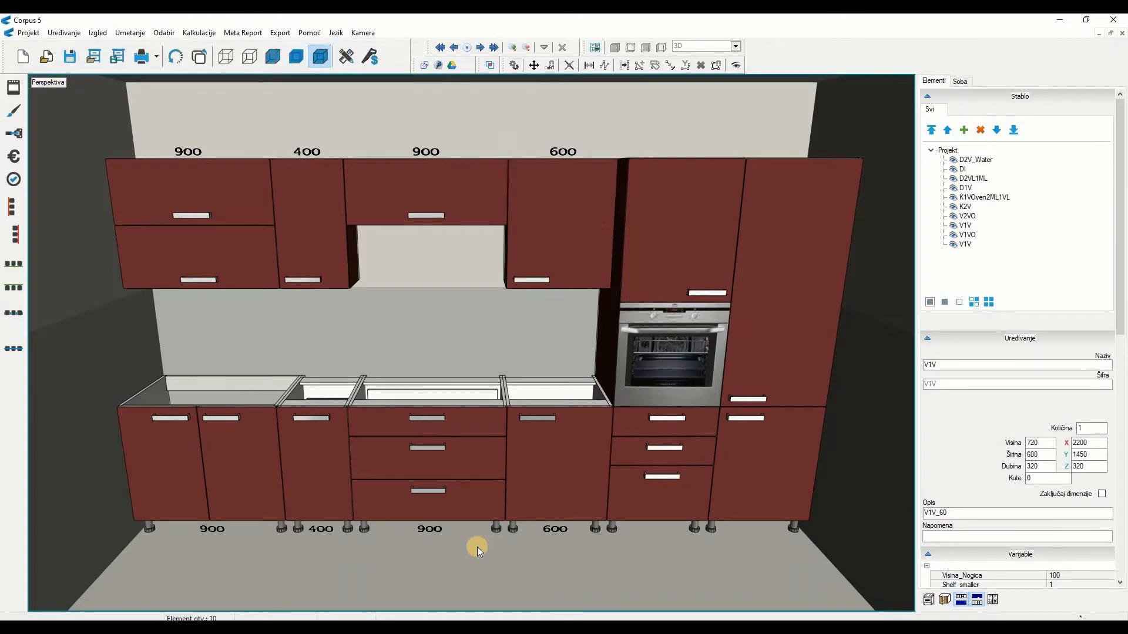
Insert a worktop (Radna ploha) over the row of base cabinets
{"action": "left_click", "coordinate": [587, 424]}
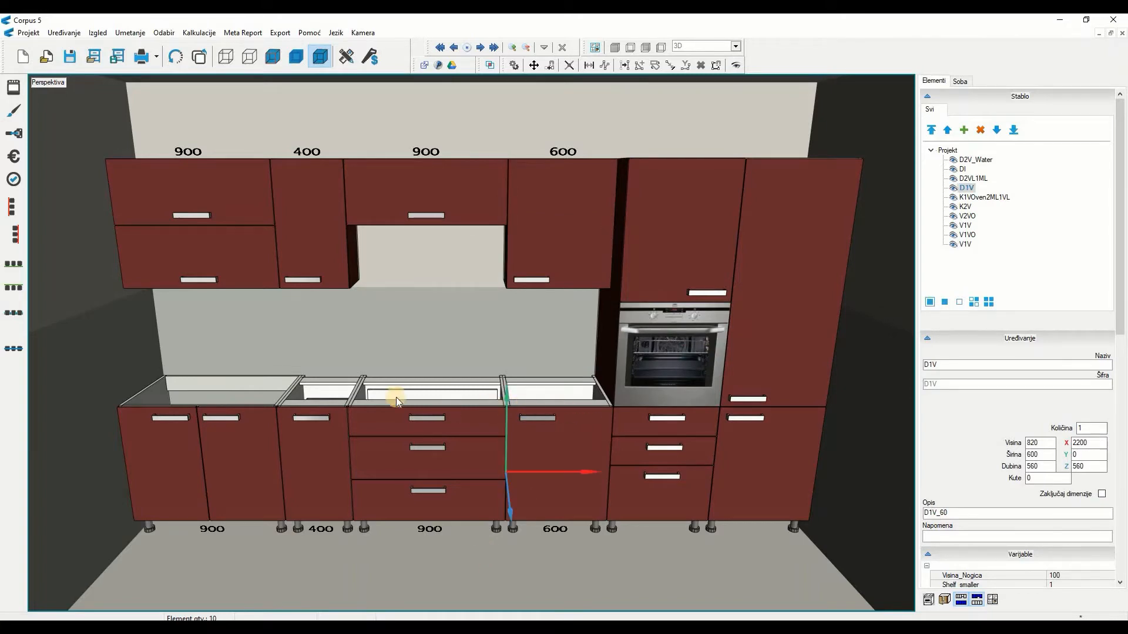
{"action": "left_click", "coordinate": [125, 32]}
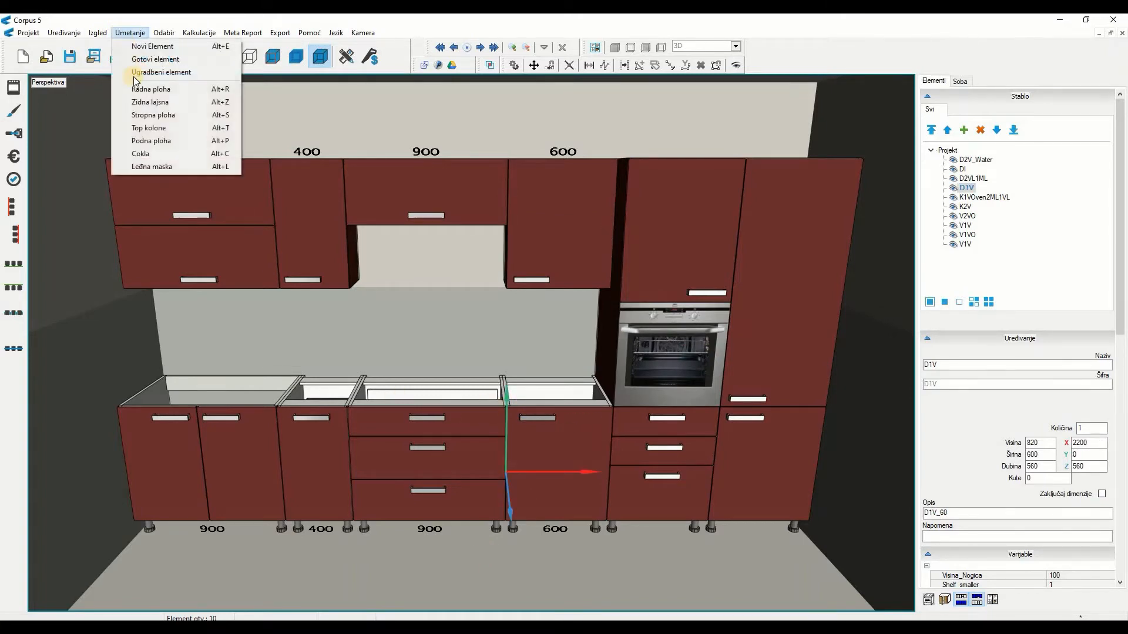
{"action": "left_click", "coordinate": [147, 88]}
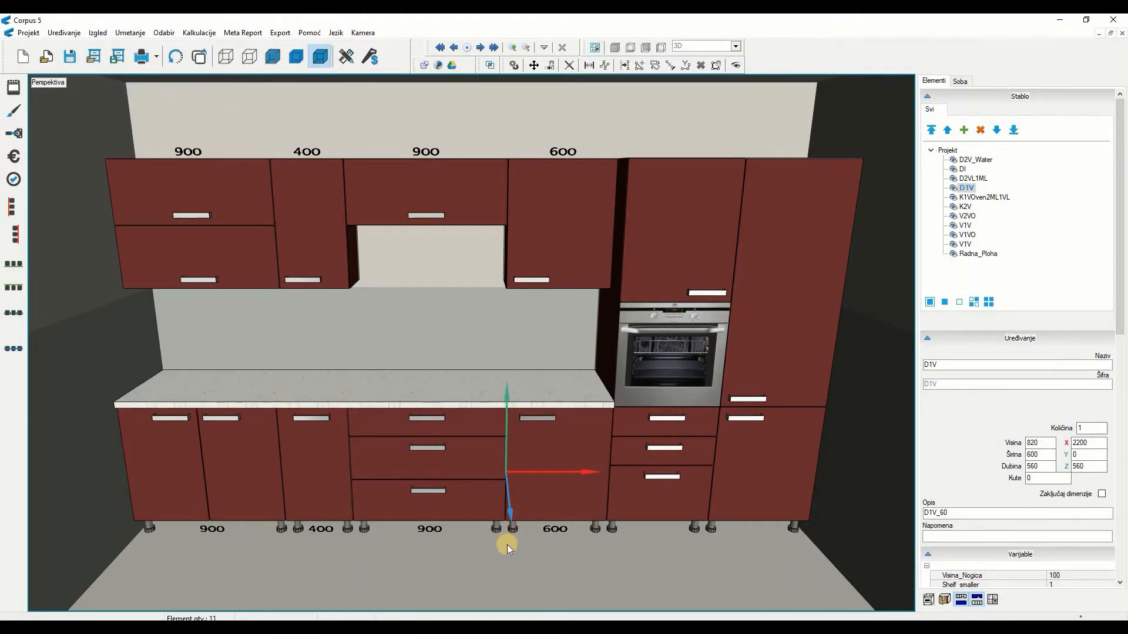
Build the GORENJE EC 605 BSC hotplate from the Hotplates library into the worktop above the D2VL1ML drawer cabinet
{"action": "left_click", "coordinate": [450, 459]}
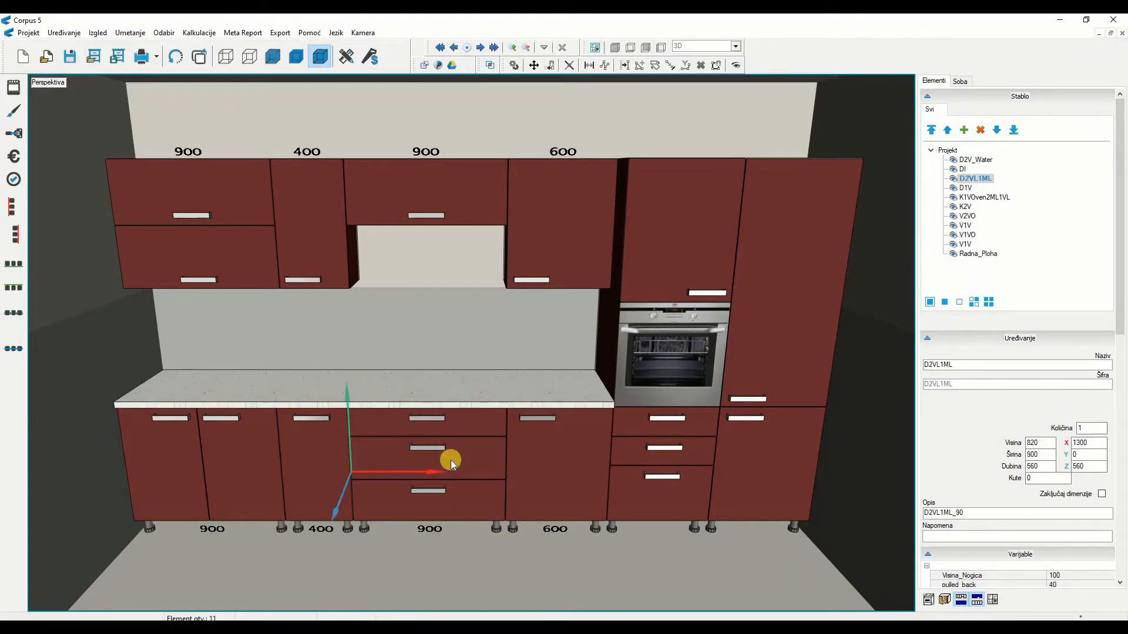
{"action": "right_click", "coordinate": [450, 459]}
{"action": "mouse_move", "coordinate": [496, 563]}
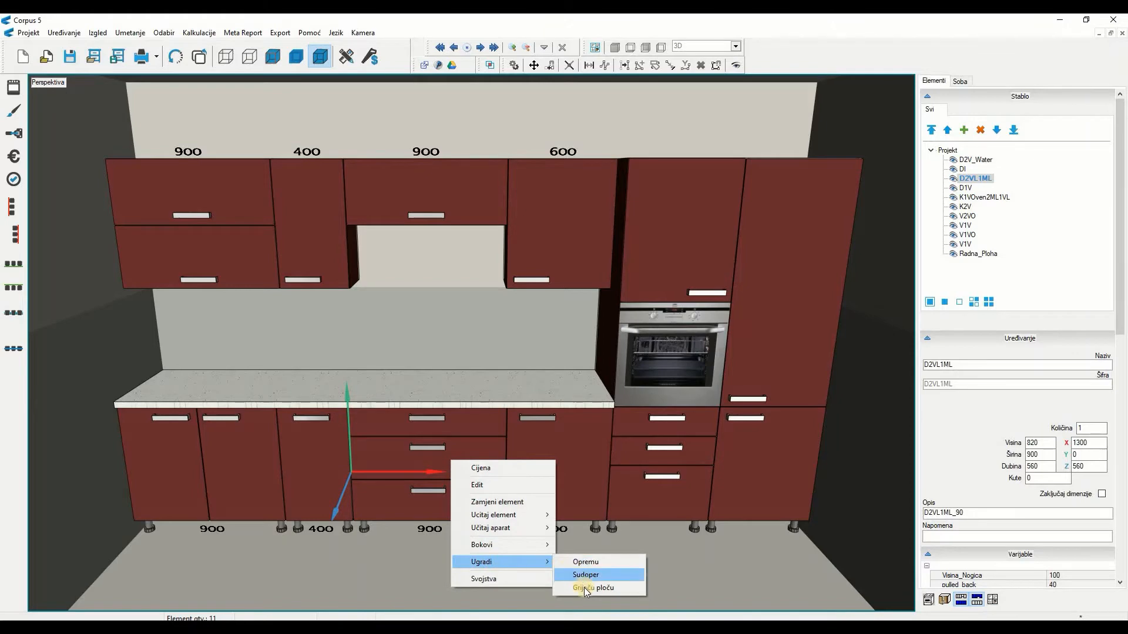
{"action": "left_click", "coordinate": [584, 587]}
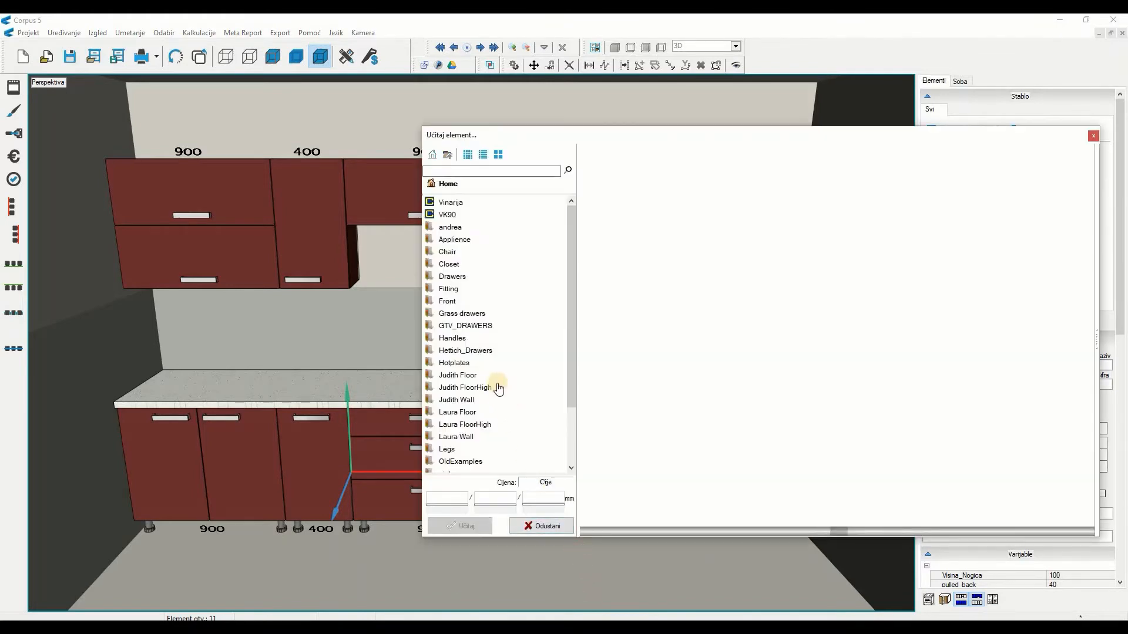
{"action": "double_click", "coordinate": [479, 363]}
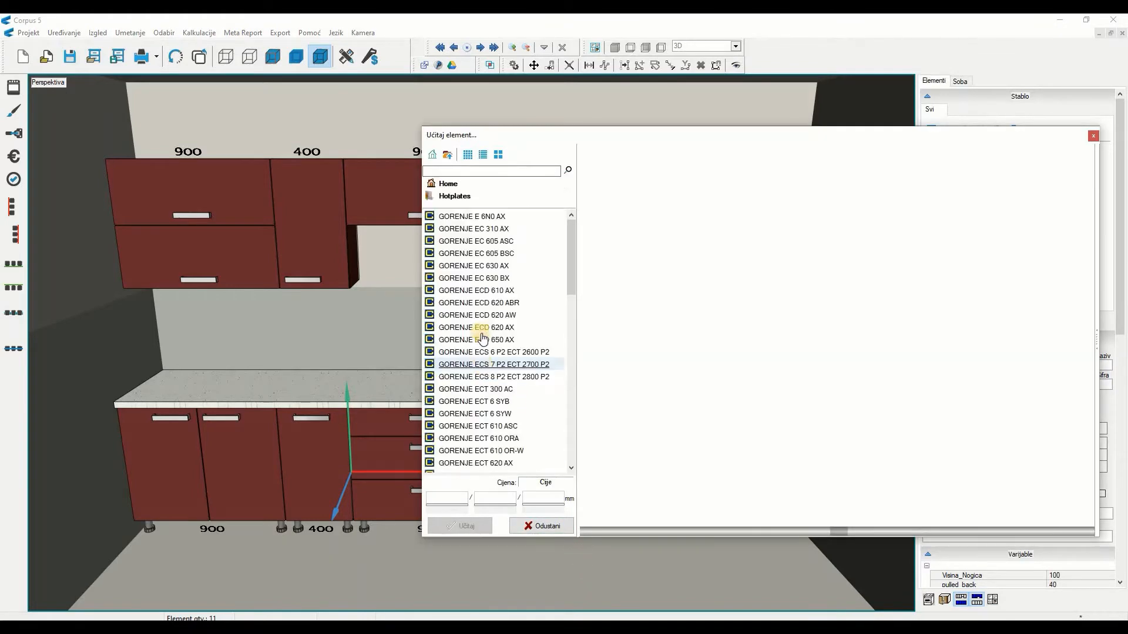
{"action": "left_click", "coordinate": [474, 253]}
{"action": "left_click", "coordinate": [475, 532]}
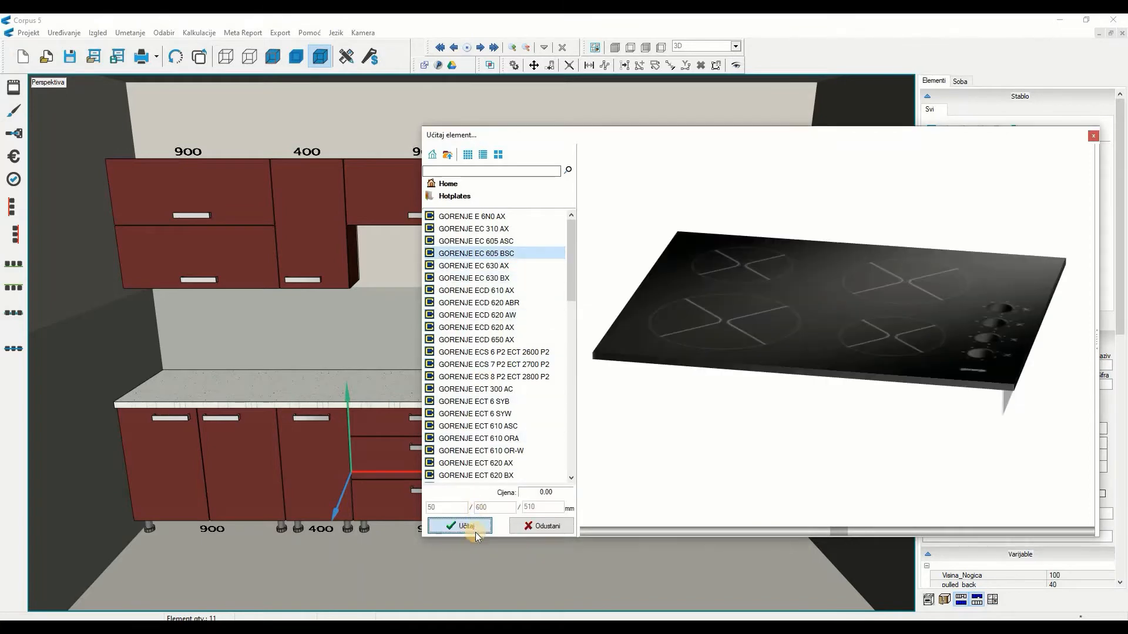
Build the s8 double sink from the sink library into the worktop above the D2V_Water cabinet
{"action": "left_click", "coordinate": [207, 460]}
{"action": "right_click", "coordinate": [207, 459]}
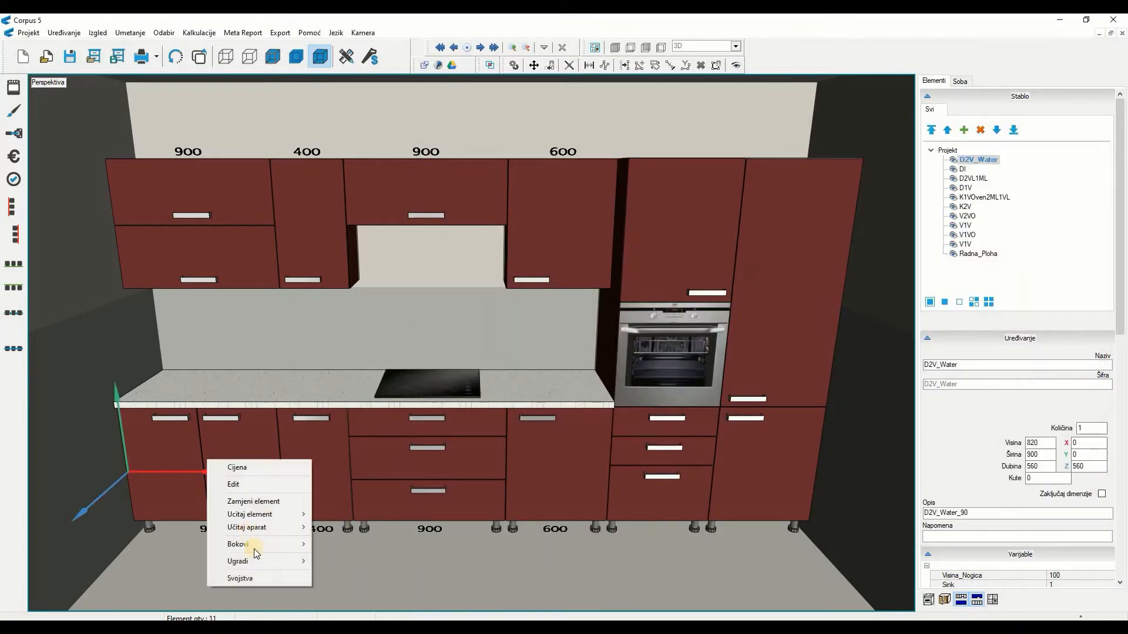
{"action": "mouse_move", "coordinate": [258, 561]}
{"action": "left_click", "coordinate": [326, 574]}
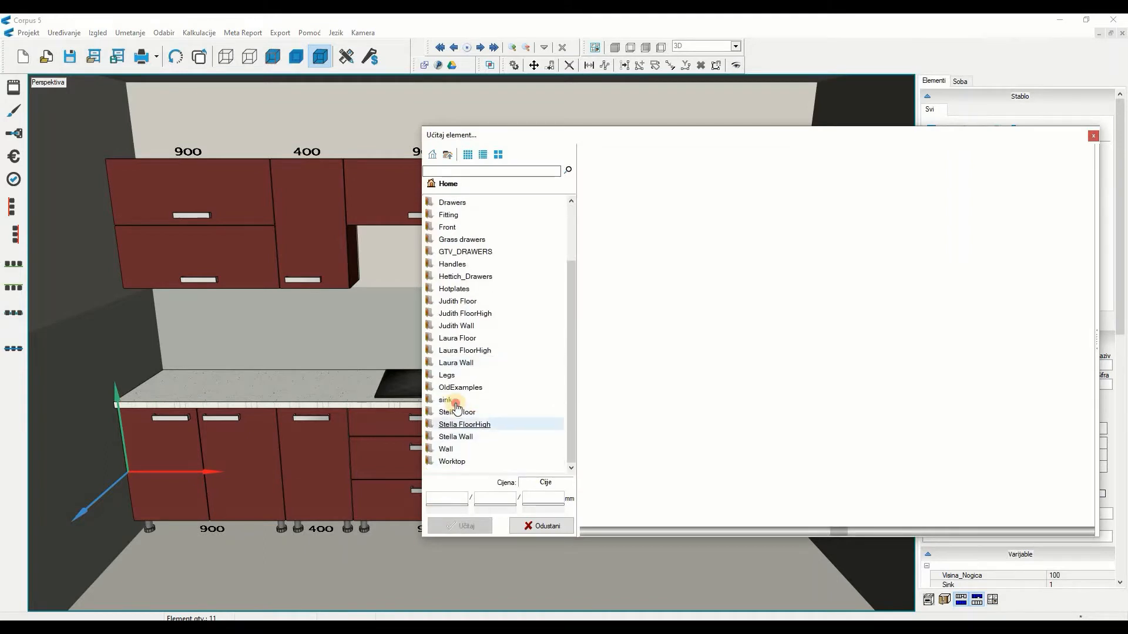
{"action": "left_click", "coordinate": [456, 402]}
{"action": "left_click", "coordinate": [450, 377]}
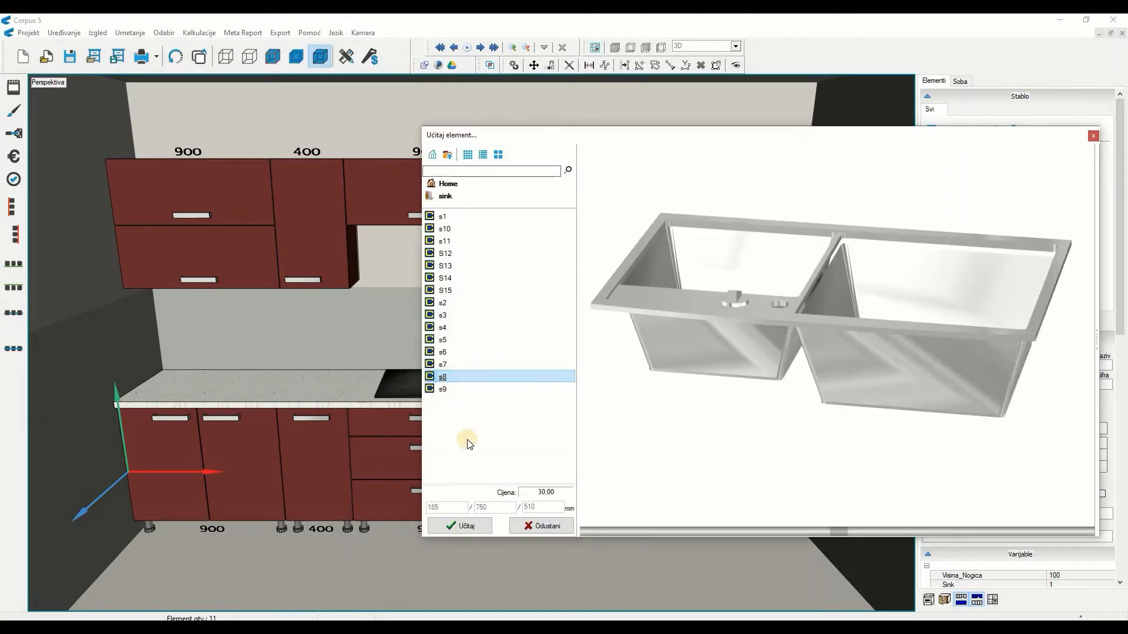
{"action": "left_click", "coordinate": [467, 532]}
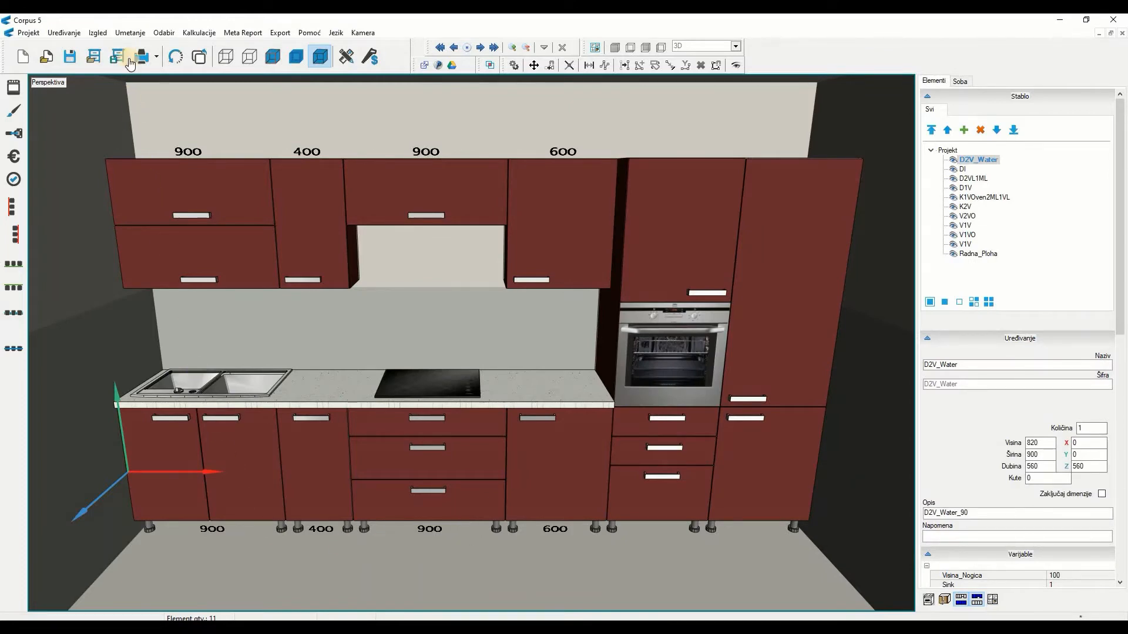
Insert a plinth (Cokla) under the base and tall cabinets and clear the selection
{"action": "left_click", "coordinate": [130, 33]}
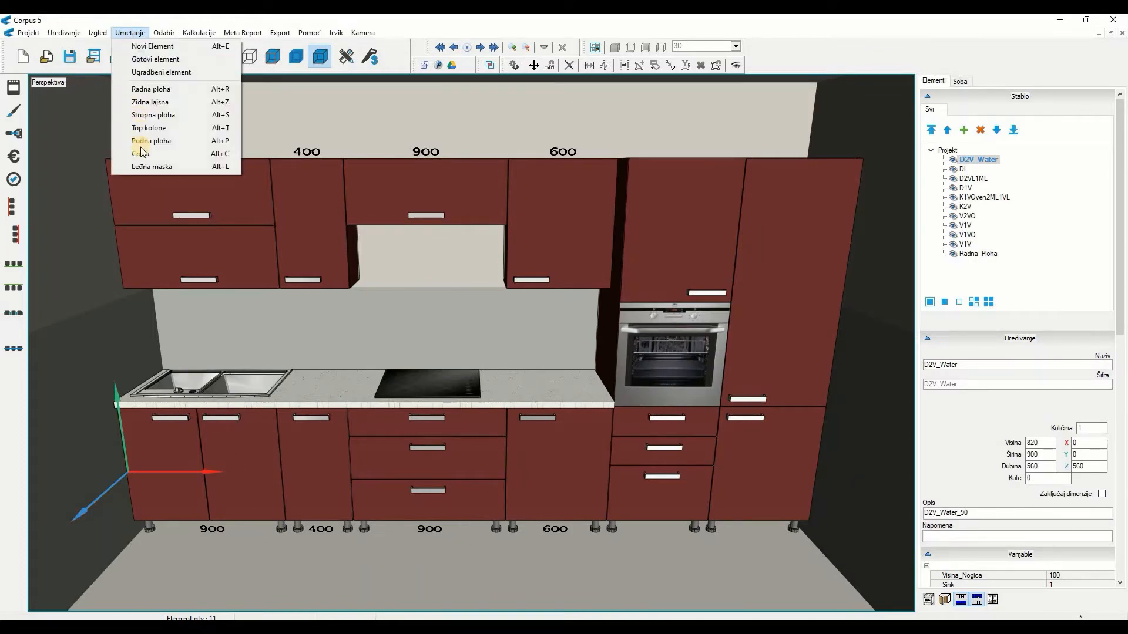
{"action": "left_click", "coordinate": [140, 154]}
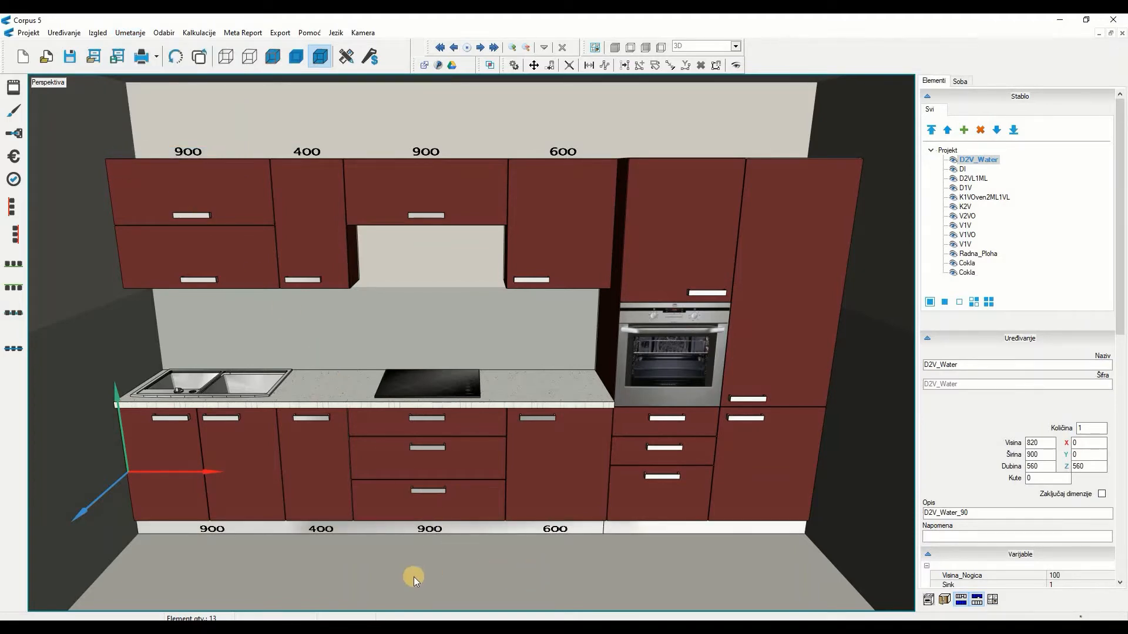
{"action": "left_click", "coordinate": [315, 567]}
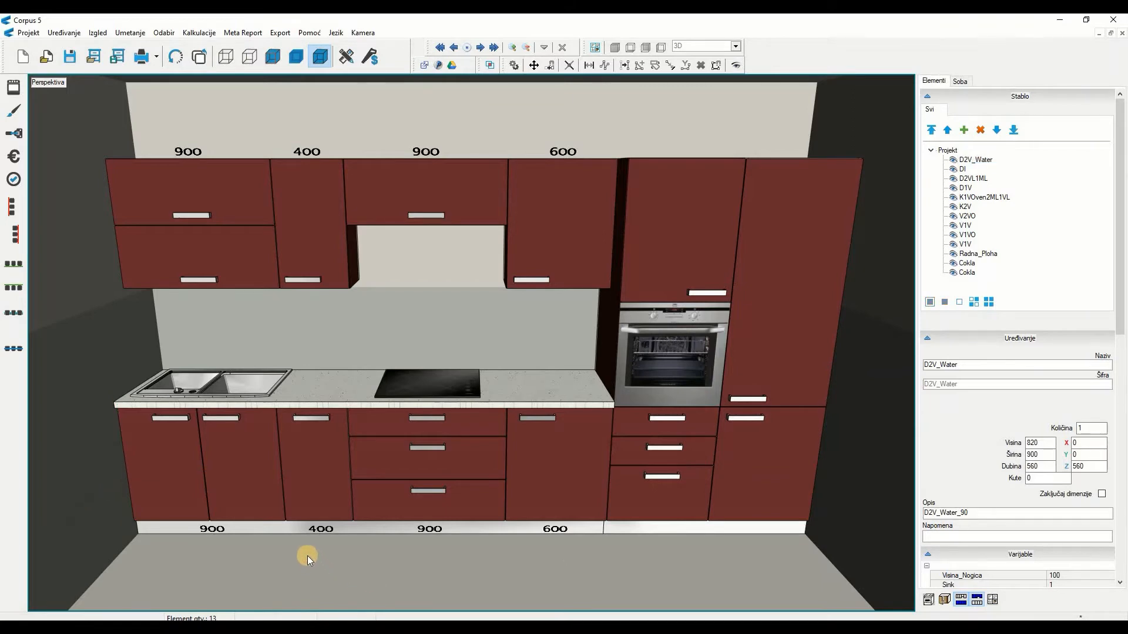
Apply the ZP_m12 tile decor from the ZP collection to the lower wall zone (Zid Dolje) and close the decor settings
{"action": "left_click", "coordinate": [196, 317]}
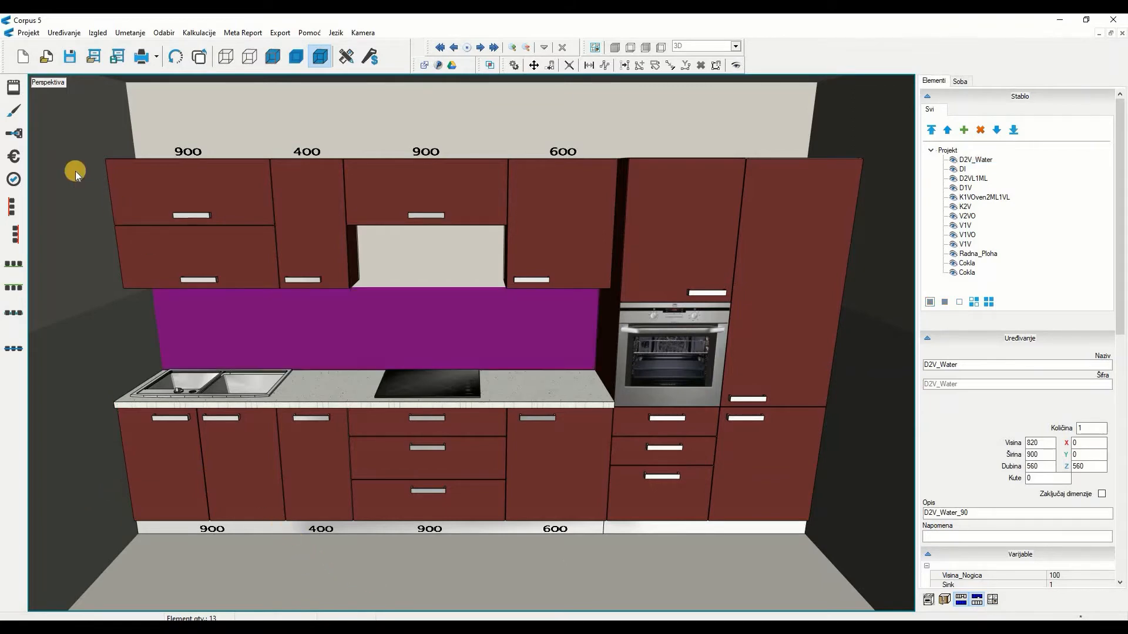
{"action": "left_click", "coordinate": [10, 116]}
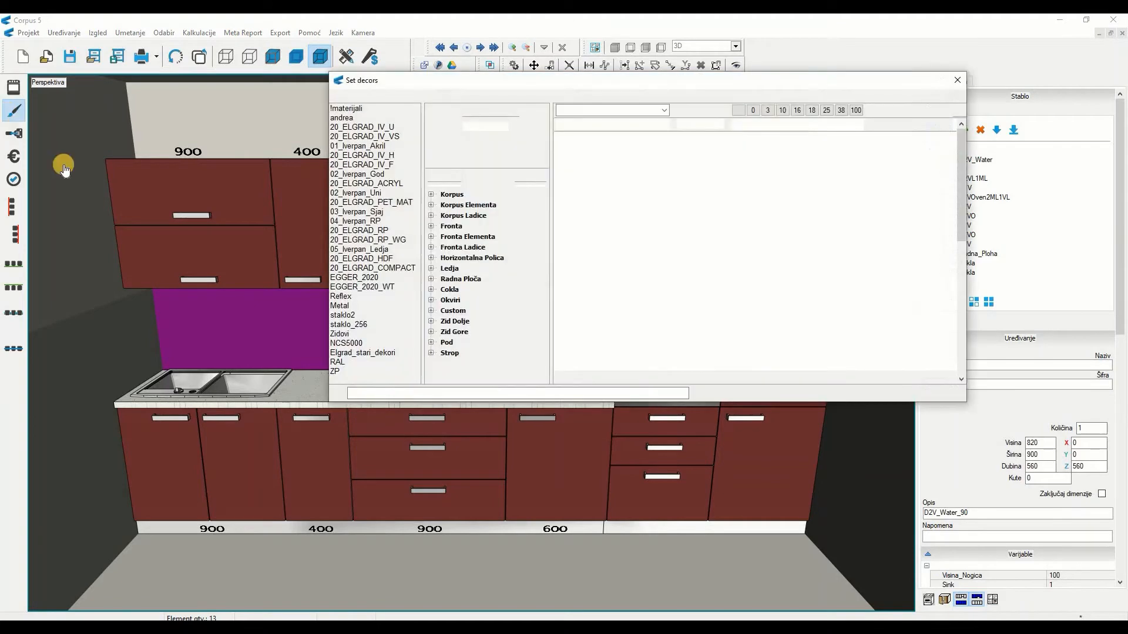
{"action": "left_click", "coordinate": [450, 322]}
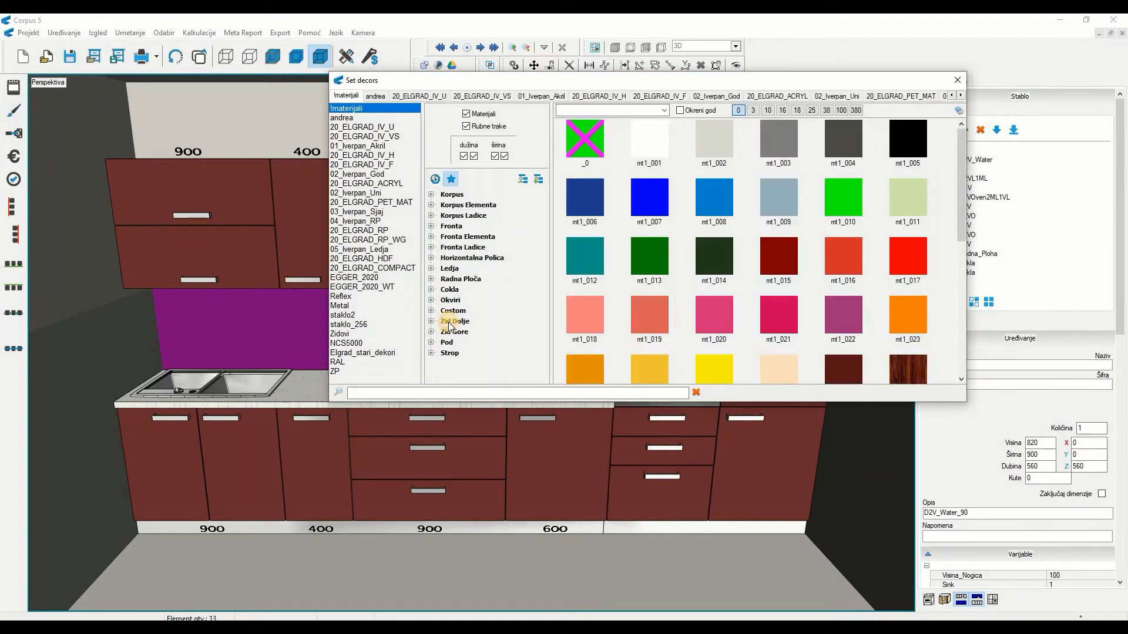
{"action": "left_click", "coordinate": [334, 372]}
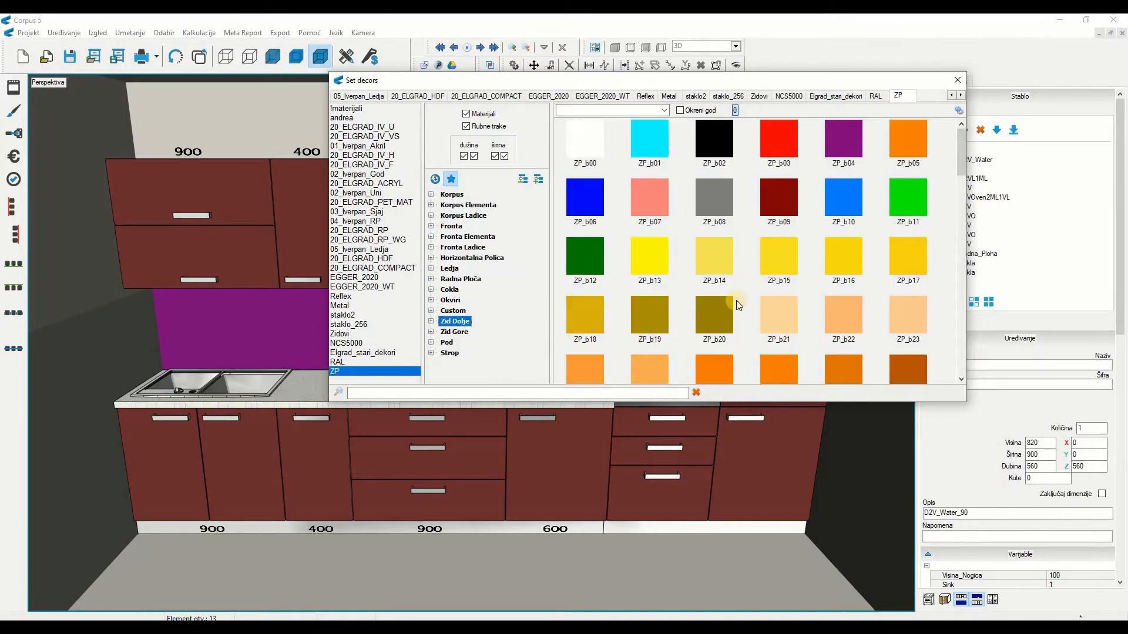
{"action": "scroll", "coordinate": [749, 287], "scroll_direction": "down", "scroll_amount": 10}
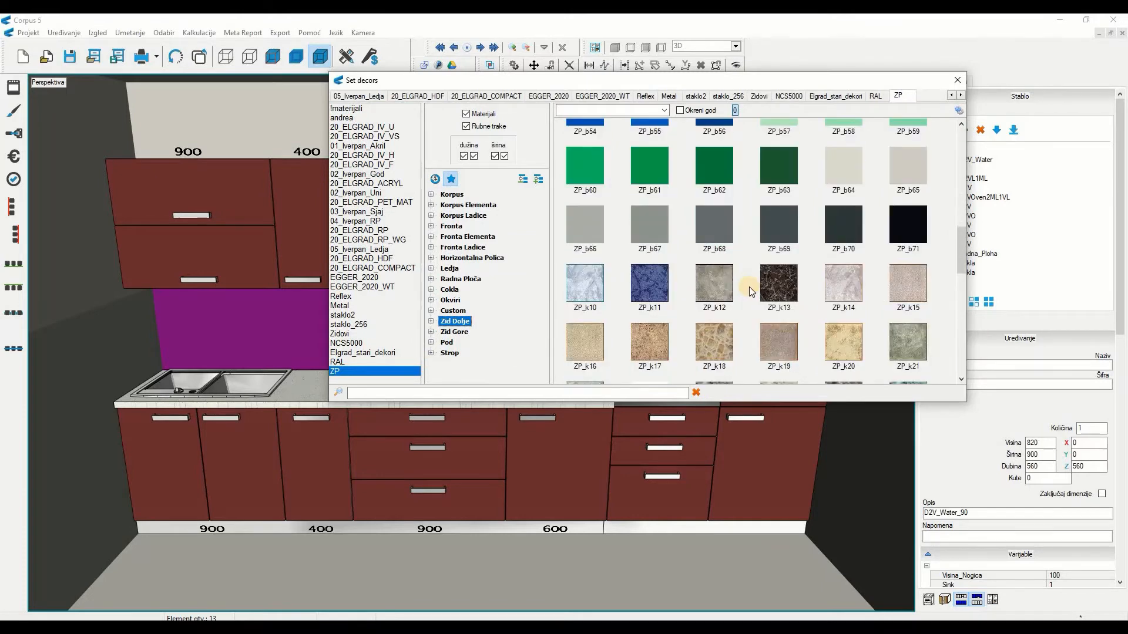
{"action": "scroll", "coordinate": [749, 287], "scroll_direction": "down", "scroll_amount": 12}
{"action": "scroll", "coordinate": [749, 286], "scroll_direction": "up", "scroll_amount": 3}
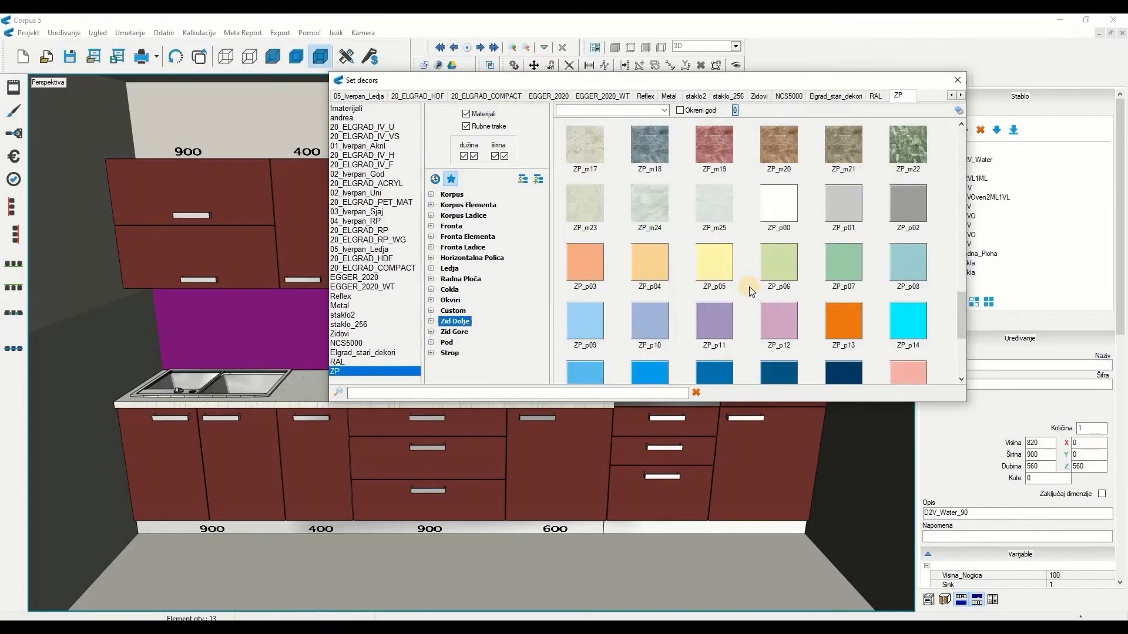
{"action": "scroll", "coordinate": [748, 287], "scroll_direction": "up", "scroll_amount": 2}
{"action": "left_click", "coordinate": [641, 186]}
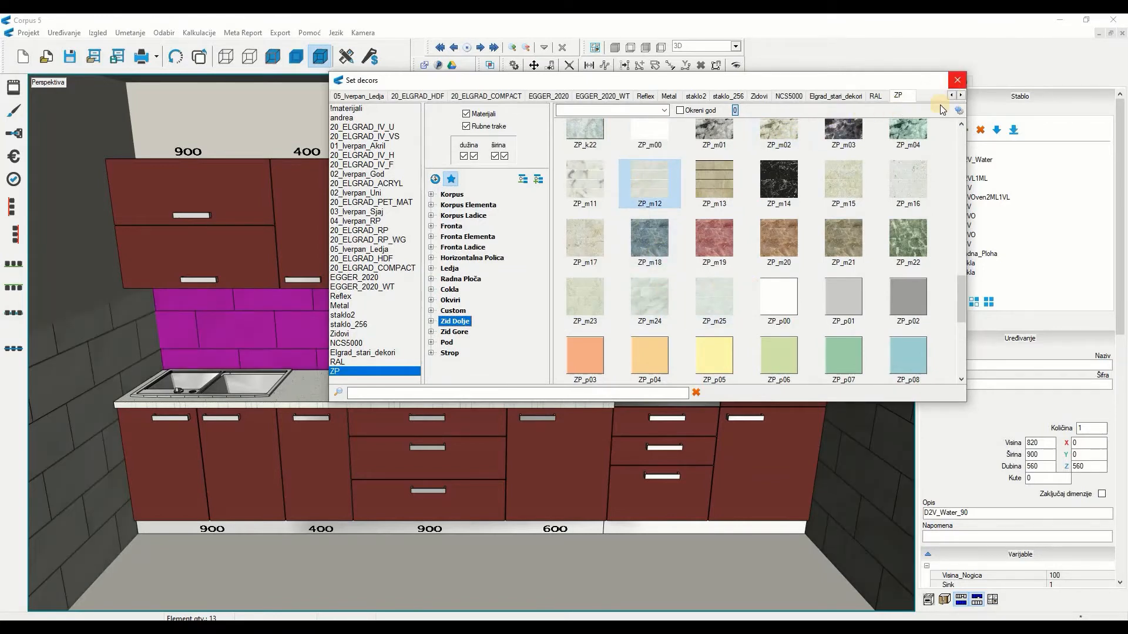
{"action": "left_click", "coordinate": [956, 80]}
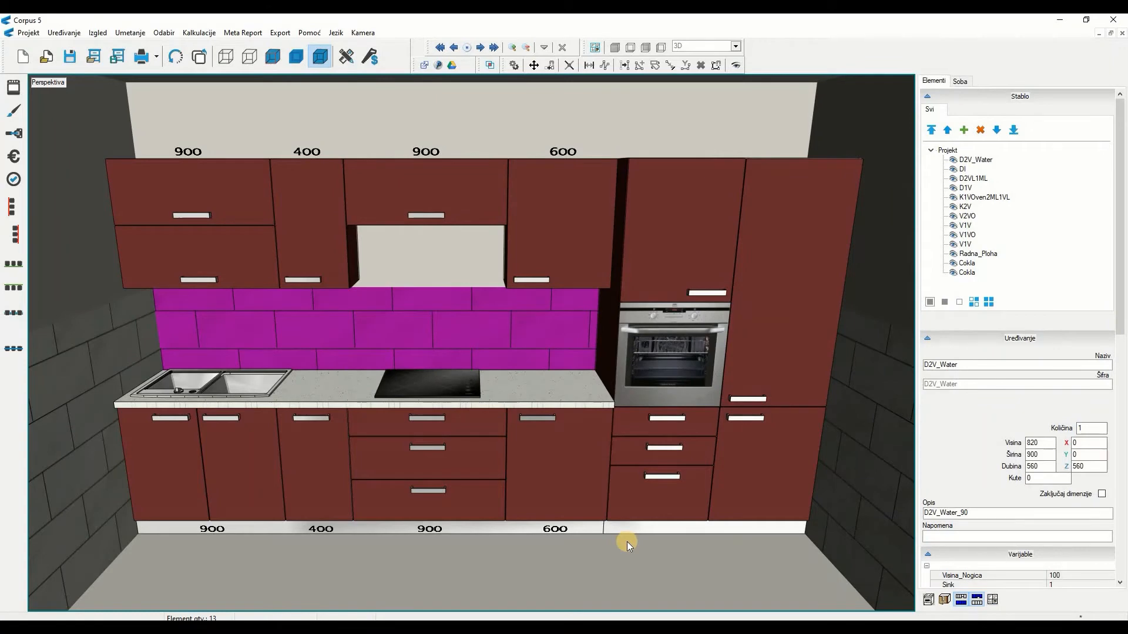
Apply the 18 mm MP_127_VS decor from the 20_ELGRAD_IV_VS collection to all fronts (Fronta) and close the decor settings
{"action": "scroll", "coordinate": [626, 542], "scroll_direction": "down", "scroll_amount": 4}
{"action": "scroll", "coordinate": [626, 542], "scroll_direction": "up", "scroll_amount": 3}
{"action": "left_click", "coordinate": [14, 111]}
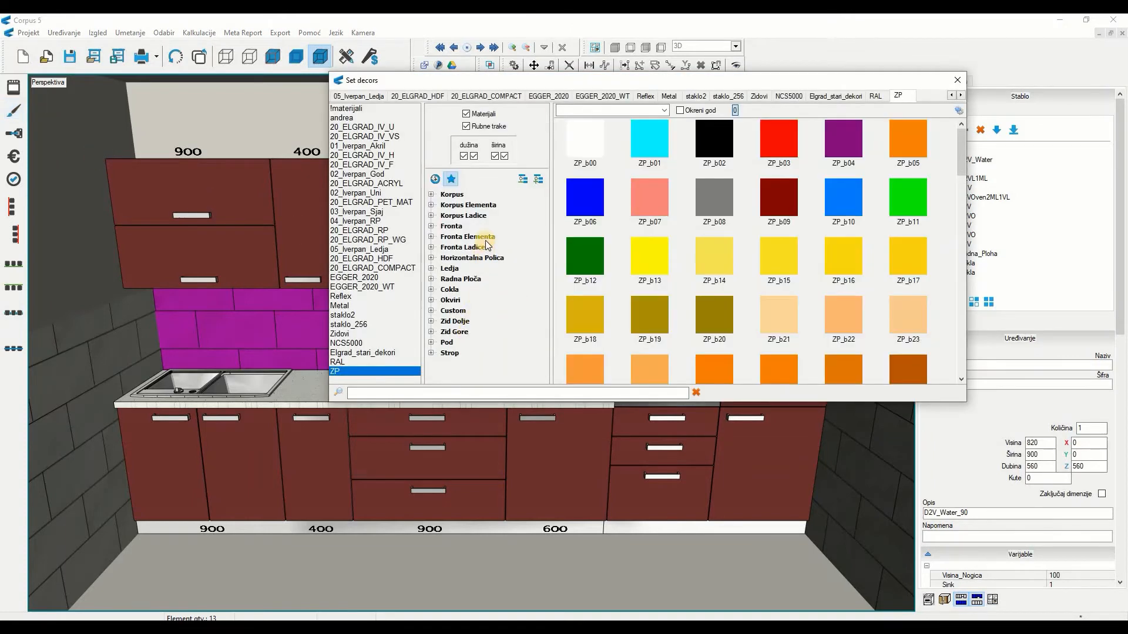
{"action": "left_click", "coordinate": [431, 194]}
{"action": "left_click", "coordinate": [514, 220]}
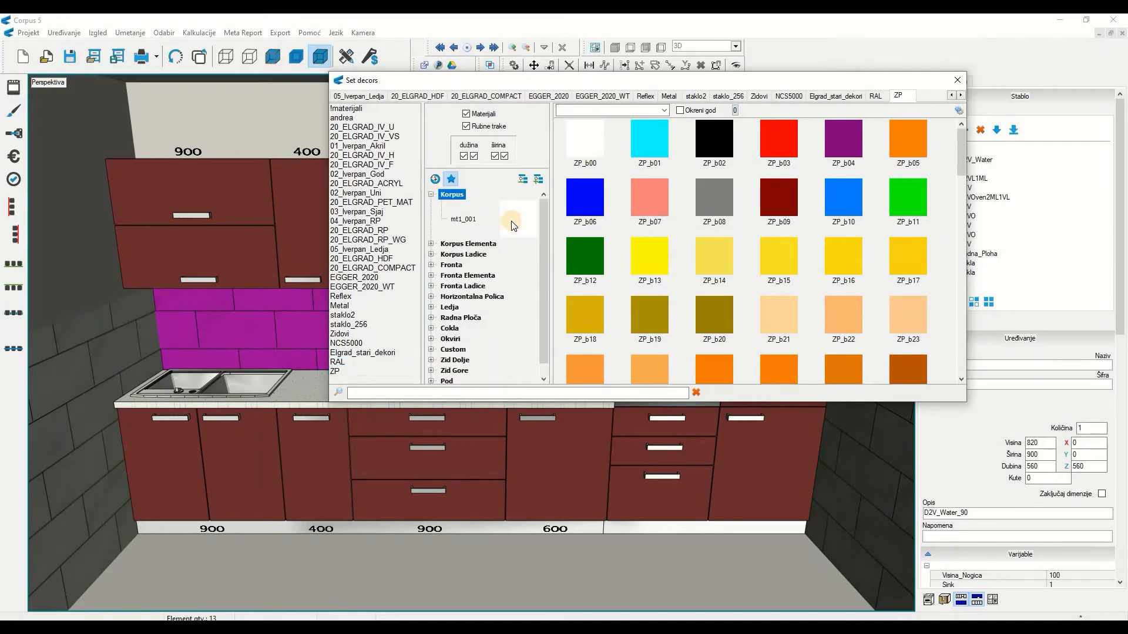
{"action": "left_click", "coordinate": [432, 265]}
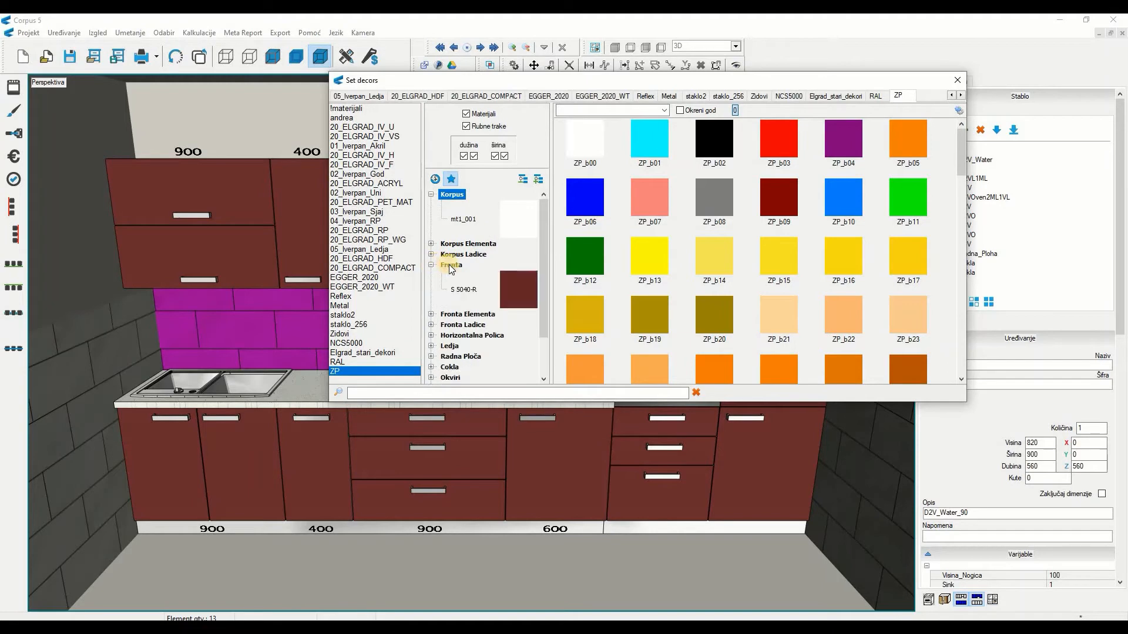
{"action": "left_click", "coordinate": [390, 138]}
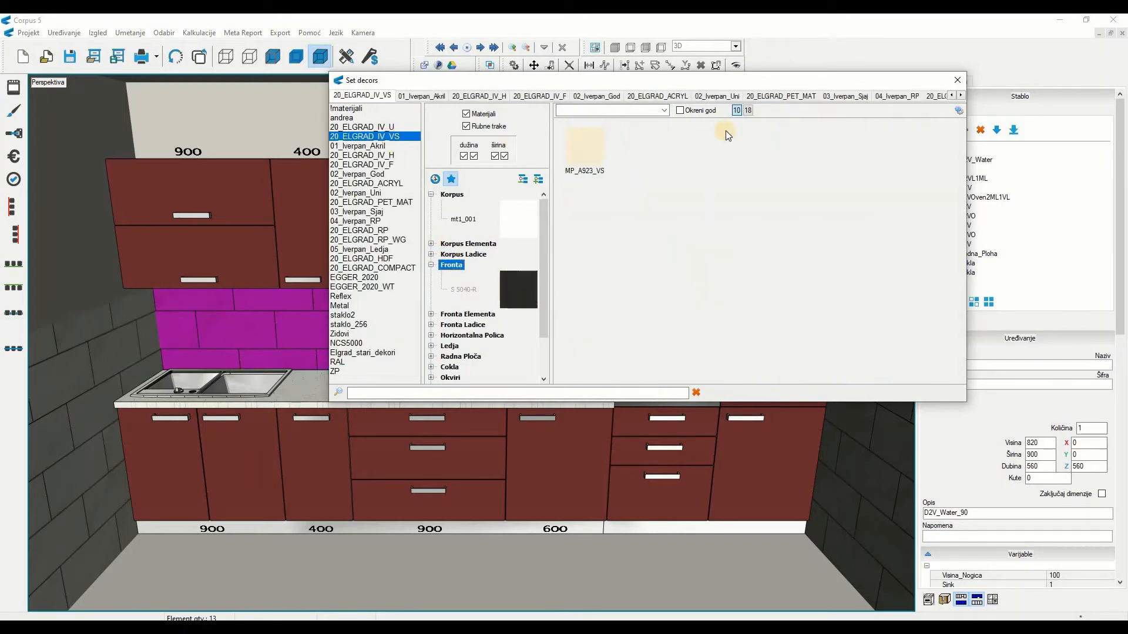
{"action": "left_click", "coordinate": [749, 111]}
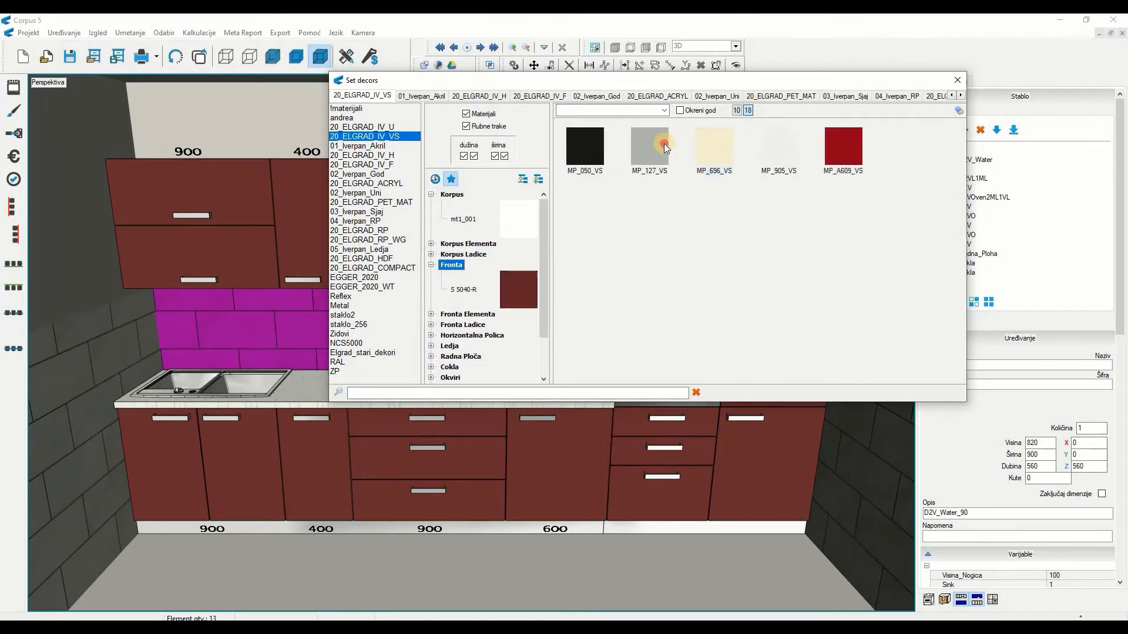
{"action": "left_click", "coordinate": [666, 148]}
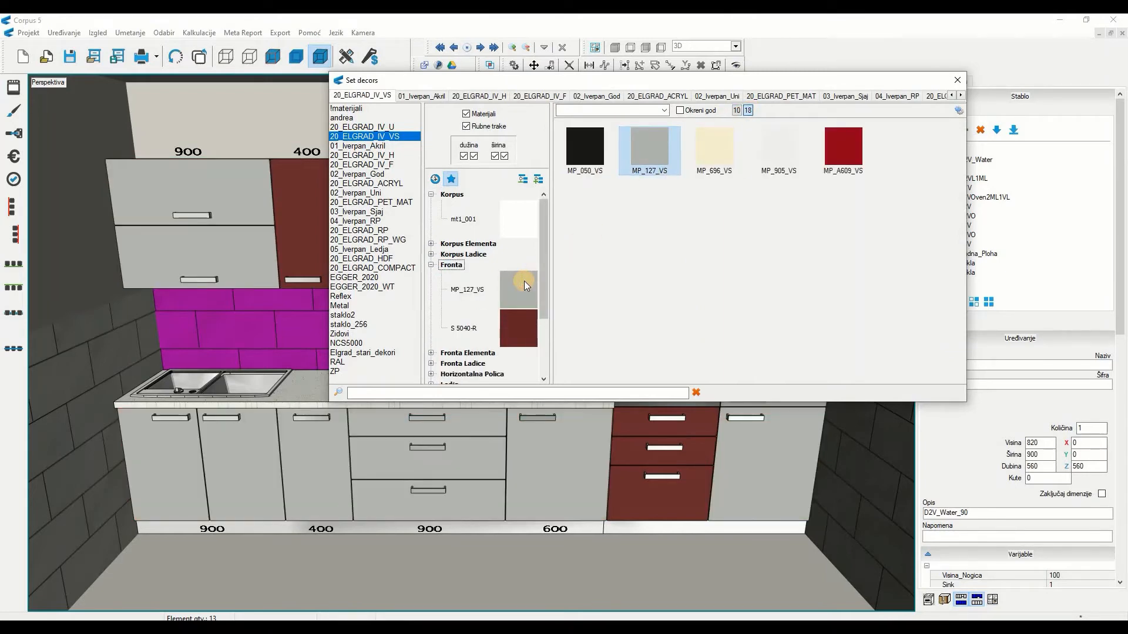
{"action": "left_click", "coordinate": [954, 80]}
{"action": "left_click", "coordinate": [559, 565]}
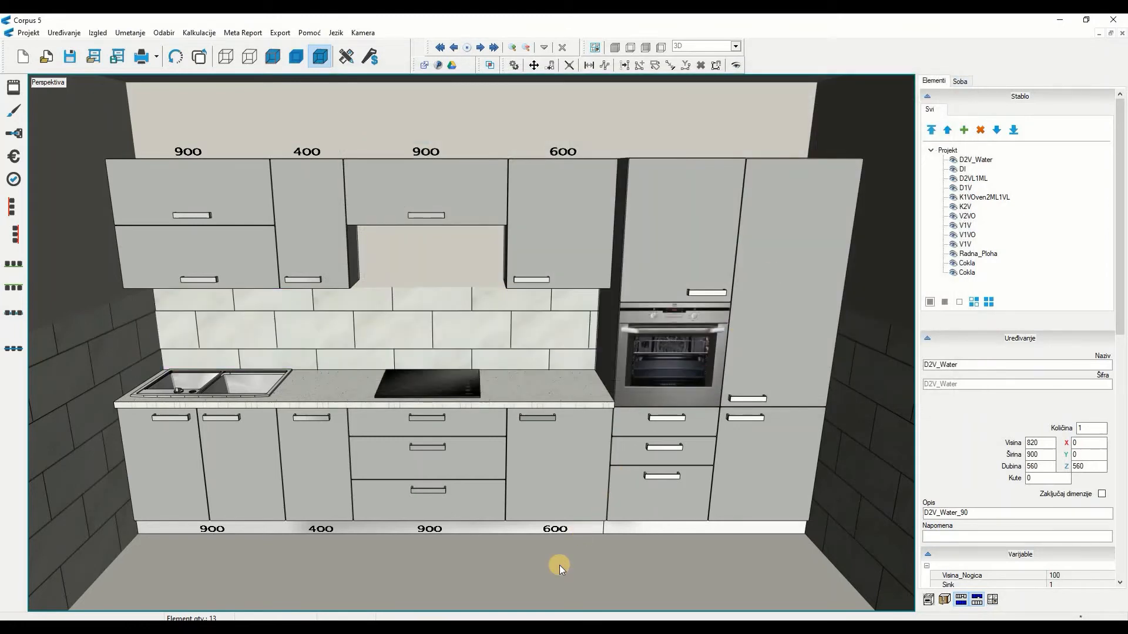
Hide the appliances and fronts to inspect the cabinet interiors, and restore their display
{"action": "left_click", "coordinate": [929, 599]}
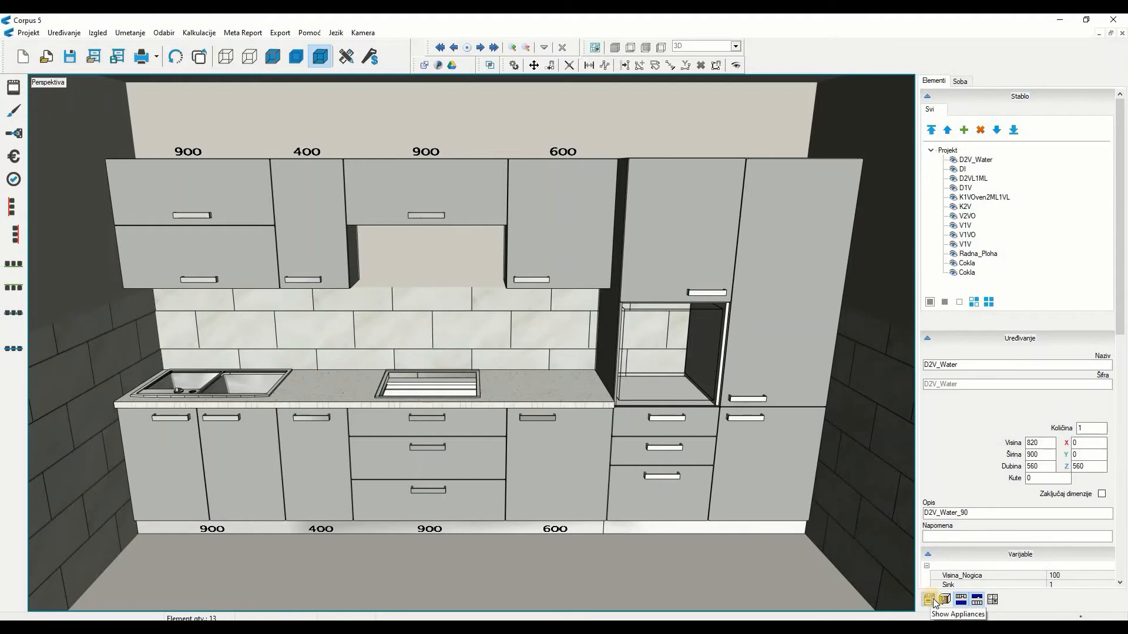
{"action": "left_click", "coordinate": [943, 601]}
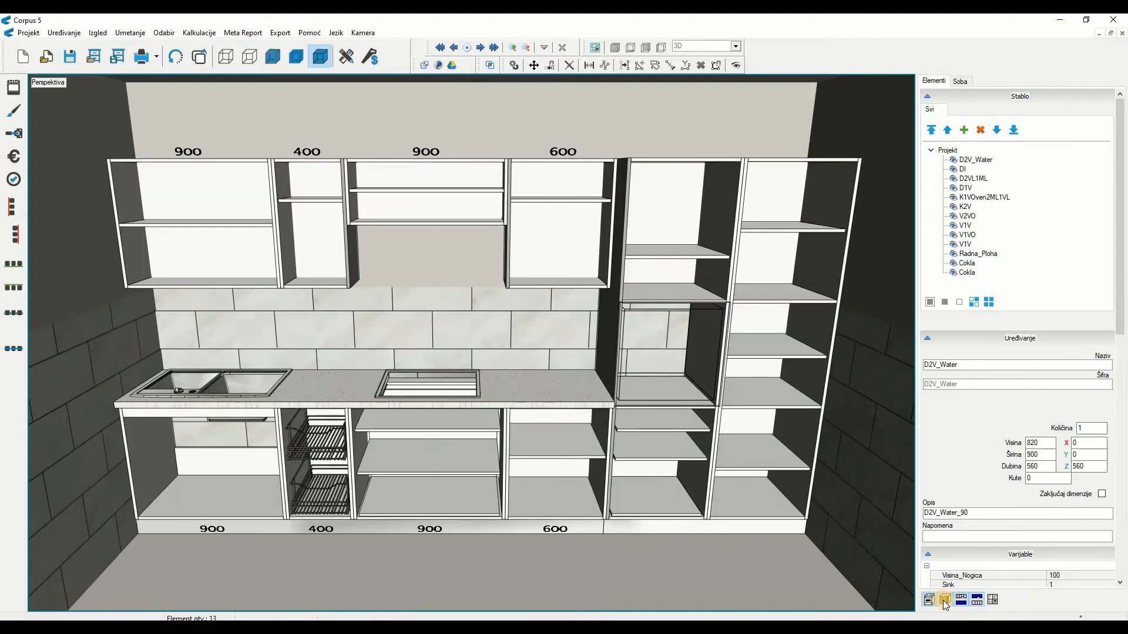
{"action": "left_click", "coordinate": [899, 596]}
{"action": "left_click", "coordinate": [930, 599]}
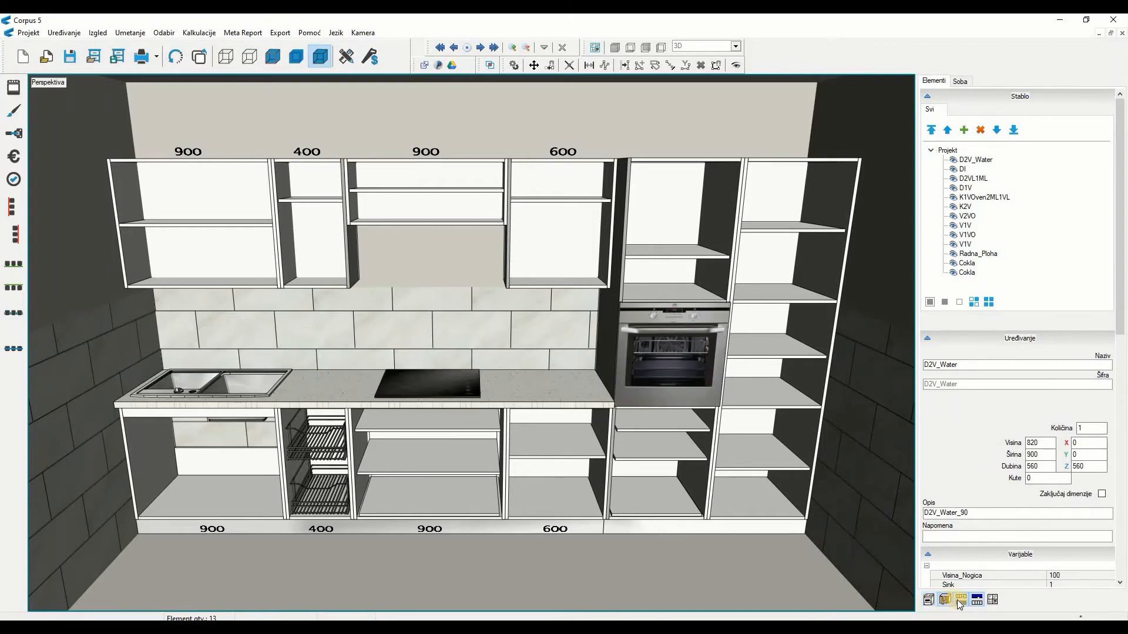
{"action": "left_click", "coordinate": [945, 600]}
{"action": "left_click", "coordinate": [854, 601]}
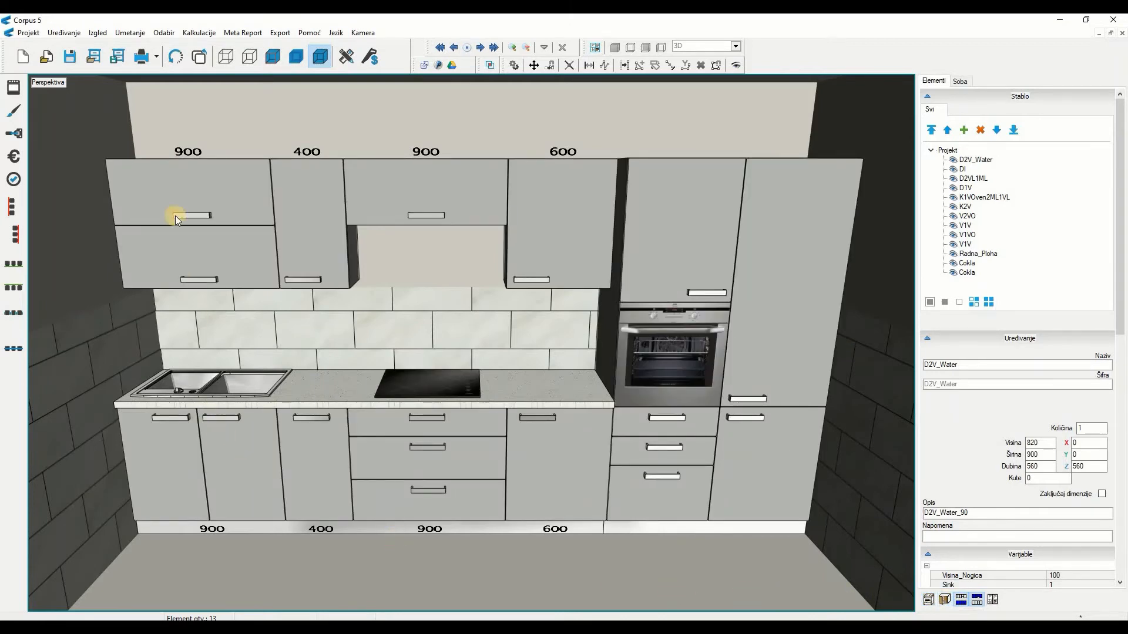
Generate the EN_Production_Raport_Elements_list_A4_horizontal report, look through its element pages, and close the report windows
{"action": "left_click", "coordinate": [159, 56]}
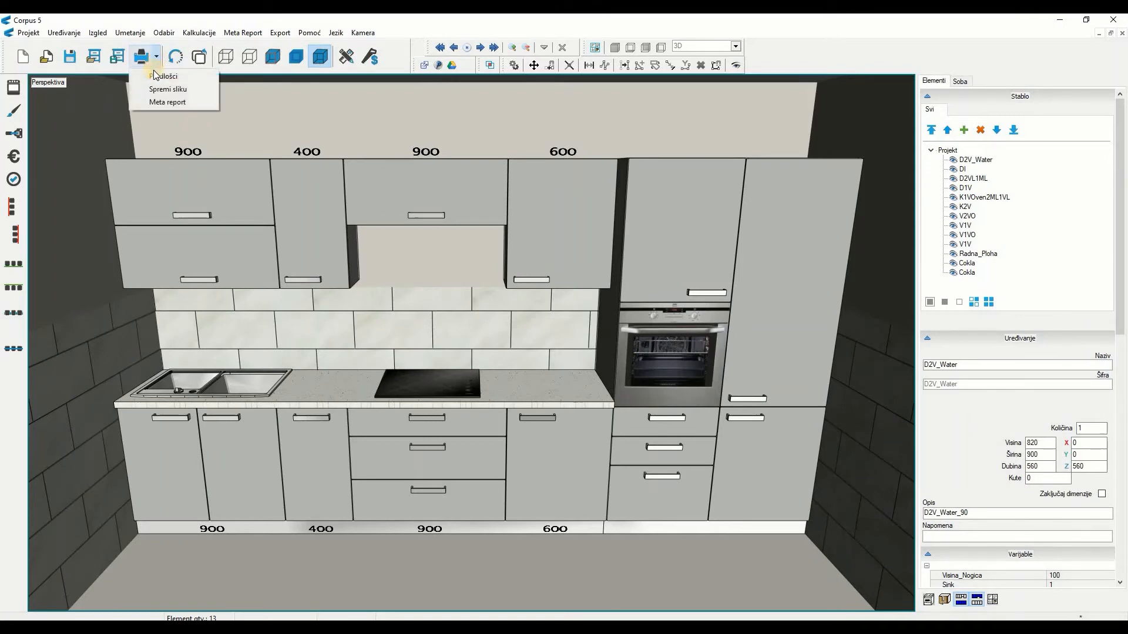
{"action": "left_click", "coordinate": [170, 80]}
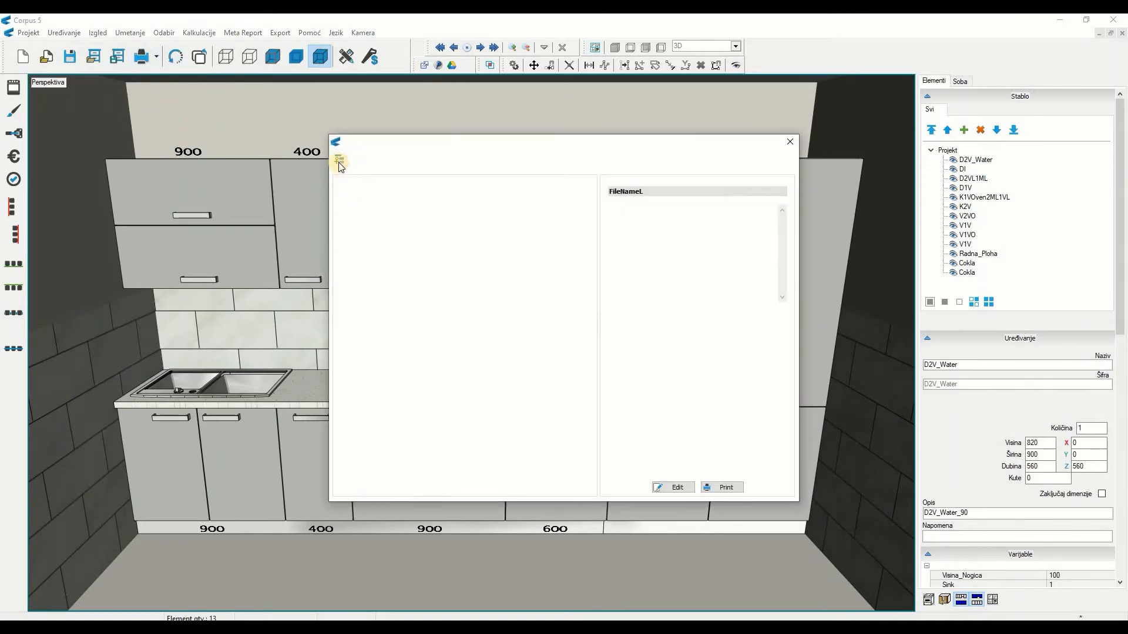
{"action": "left_click", "coordinate": [339, 162]}
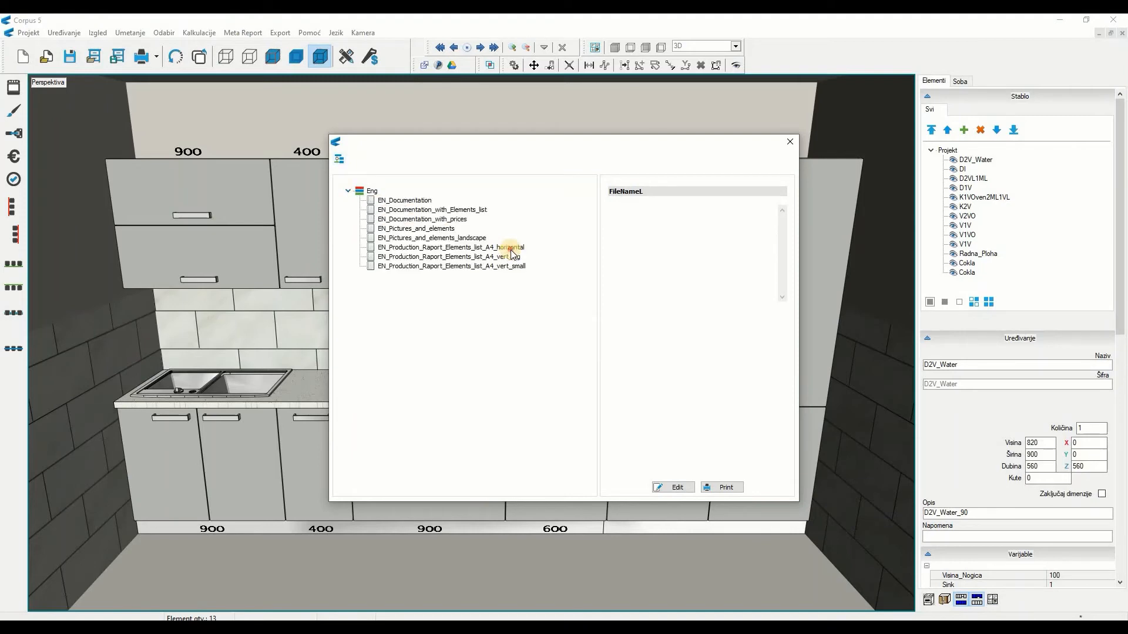
{"action": "left_click", "coordinate": [505, 247]}
{"action": "left_click", "coordinate": [732, 492]}
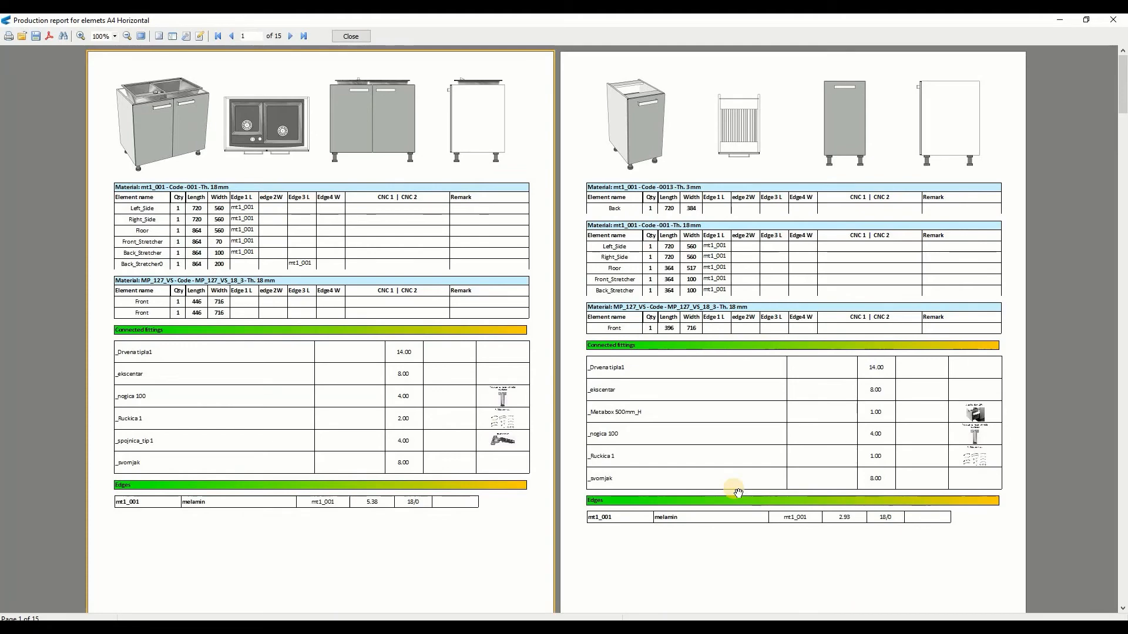
{"action": "scroll", "coordinate": [738, 492], "scroll_direction": "down", "scroll_amount": 10}
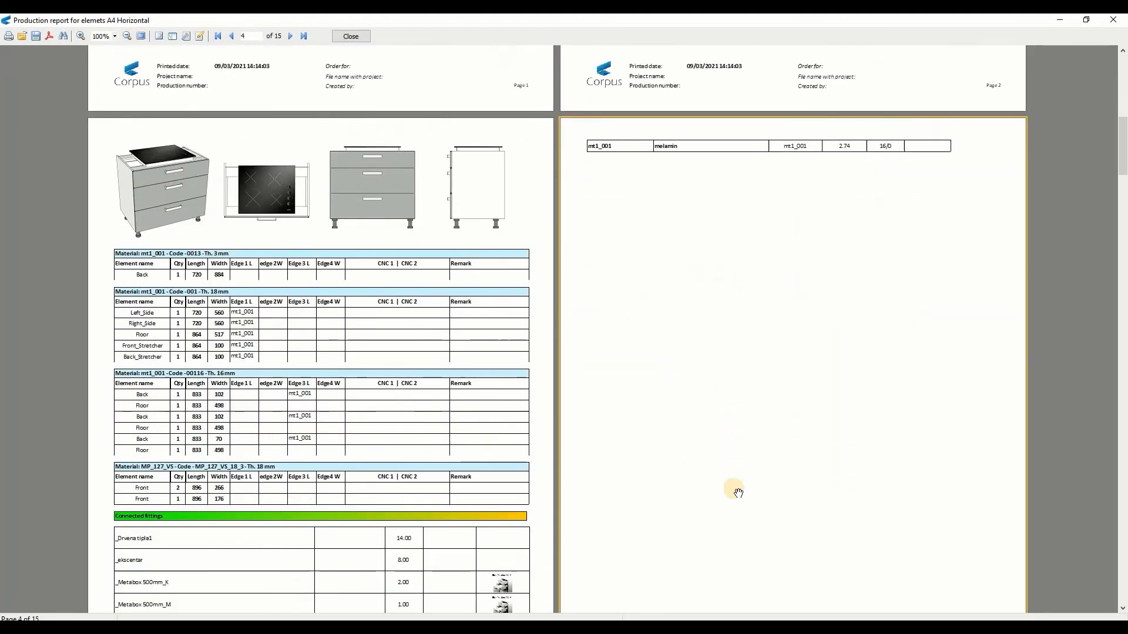
{"action": "scroll", "coordinate": [738, 492], "scroll_direction": "down", "scroll_amount": 10}
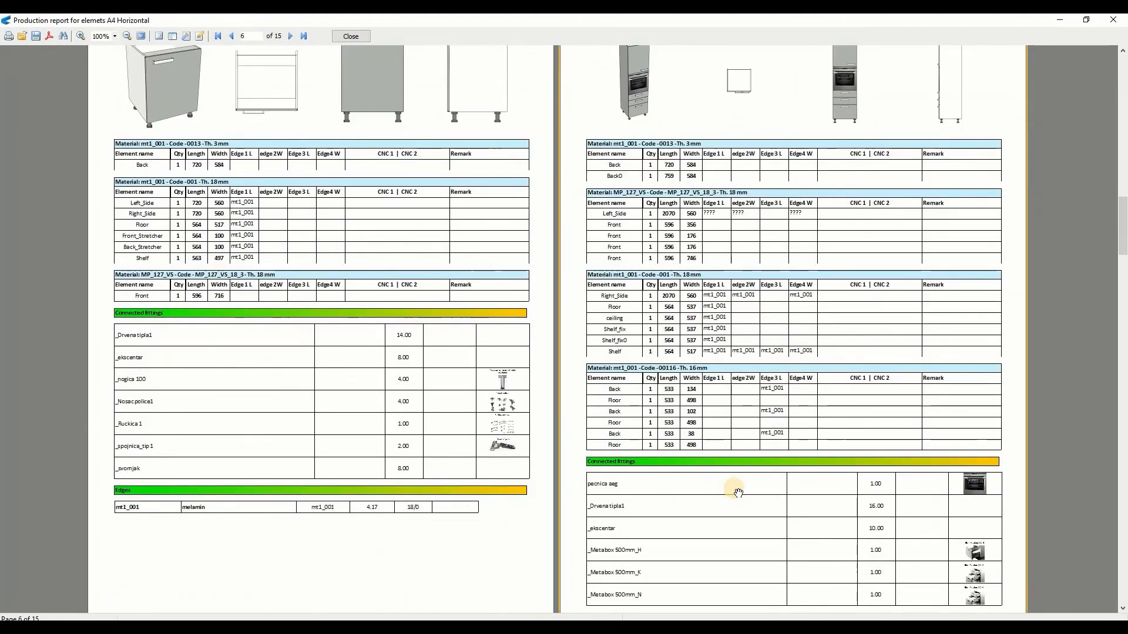
{"action": "scroll", "coordinate": [738, 492], "scroll_direction": "down", "scroll_amount": 10}
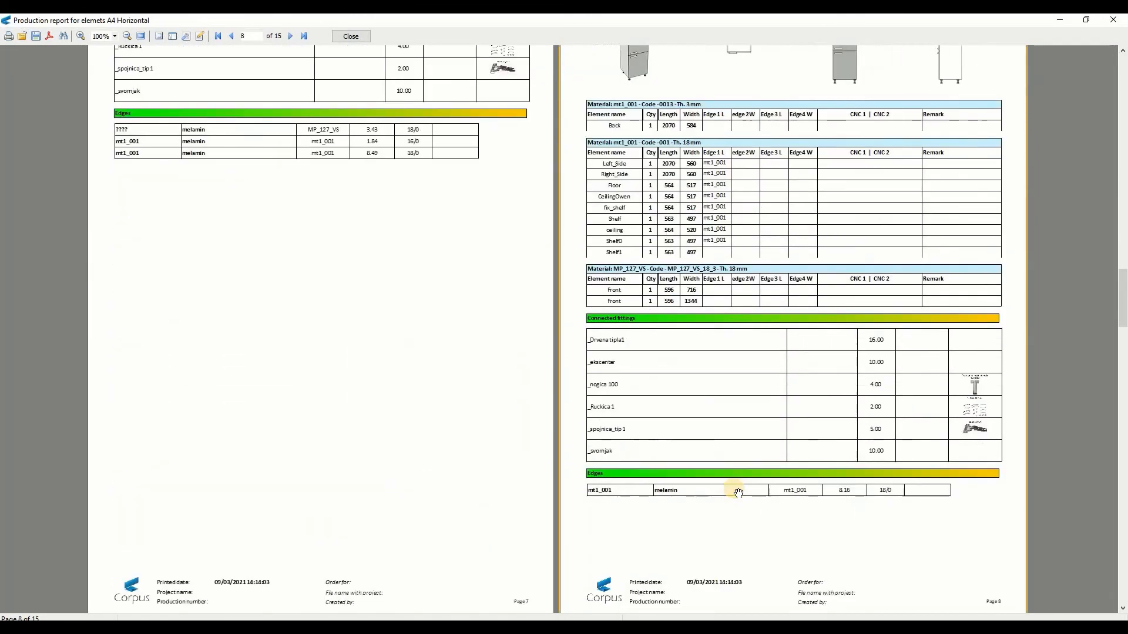
{"action": "scroll", "coordinate": [738, 492], "scroll_direction": "down", "scroll_amount": 10}
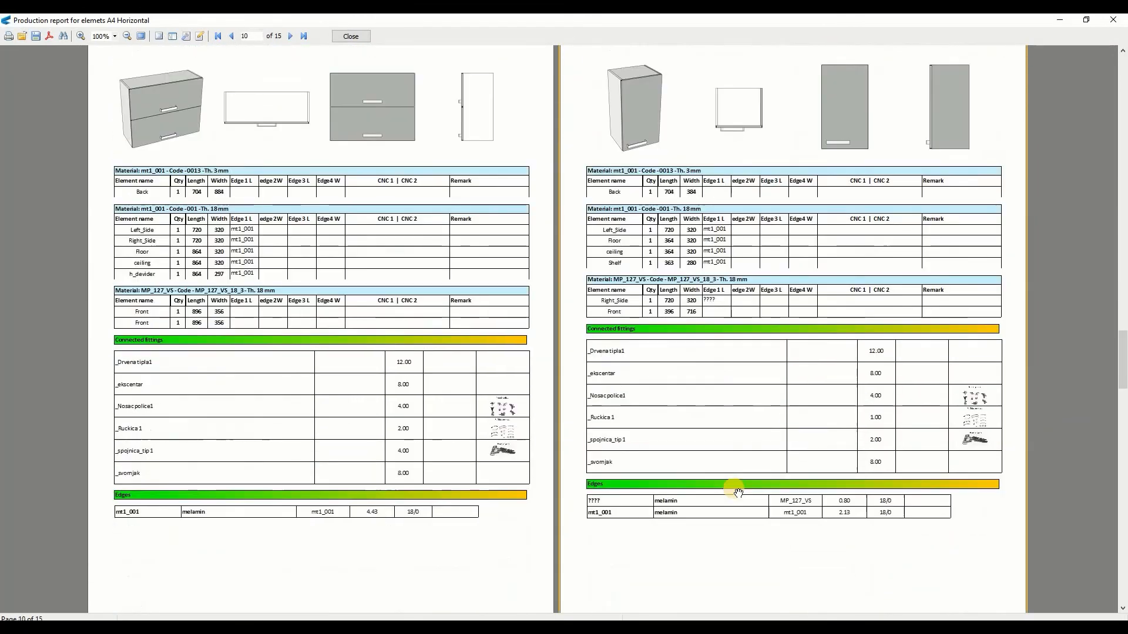
{"action": "left_click", "coordinate": [351, 36]}
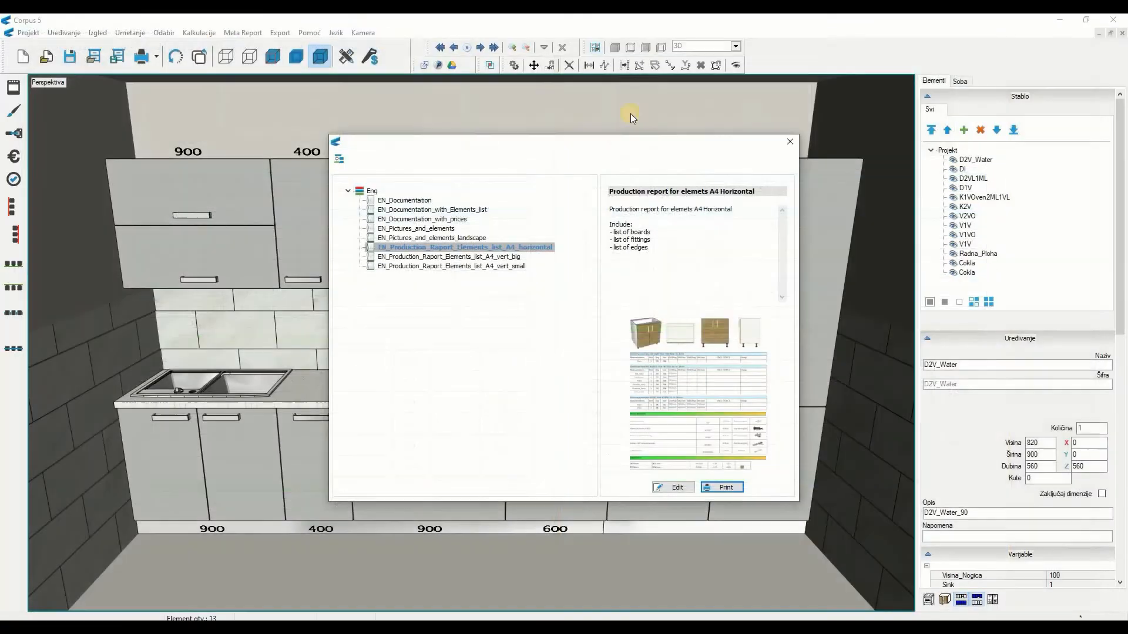
{"action": "left_click", "coordinate": [787, 142]}
Open the used-materials calculation, review its materials and fittings, and run the cutting optimization for the cut list
{"action": "left_click", "coordinate": [372, 55]}
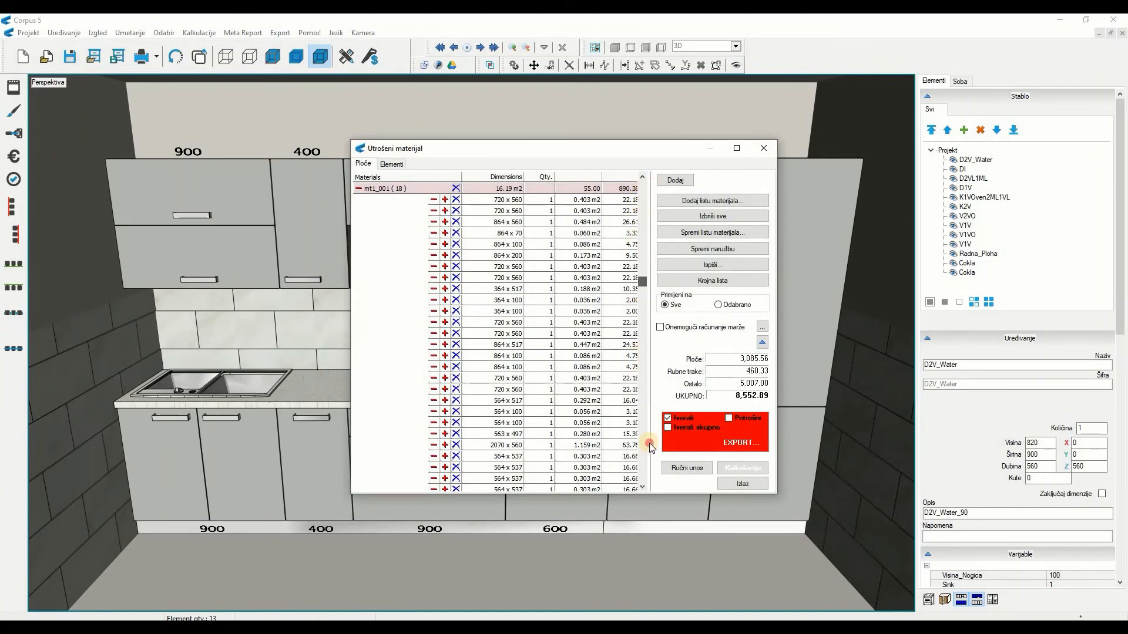
{"action": "scroll", "coordinate": [646, 489], "scroll_direction": "down", "scroll_amount": 15}
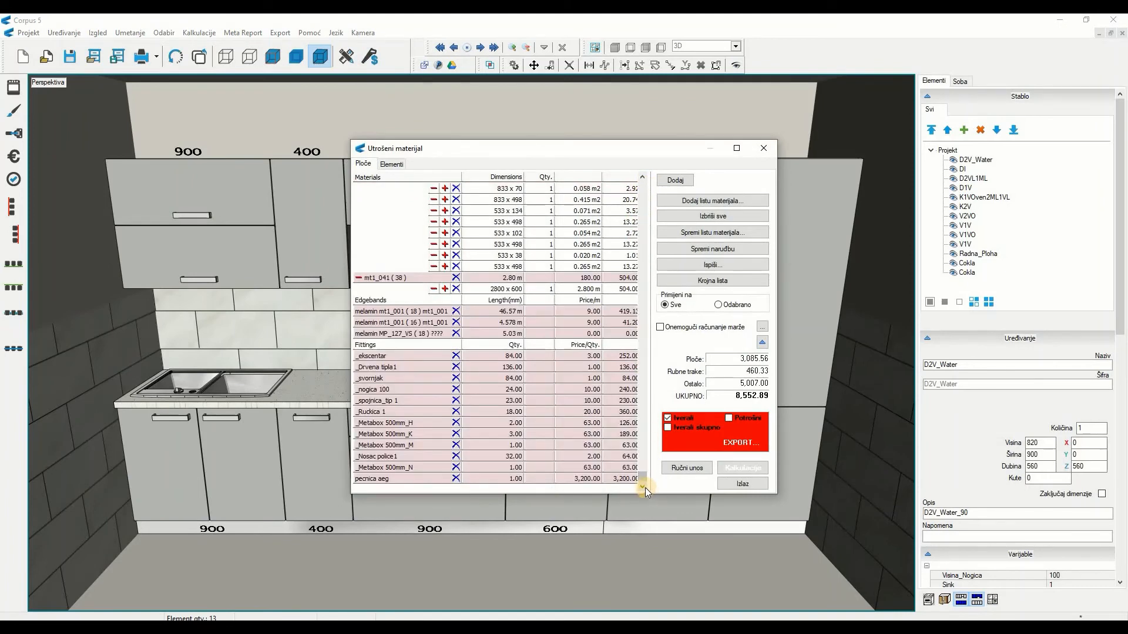
{"action": "left_click", "coordinate": [704, 284]}
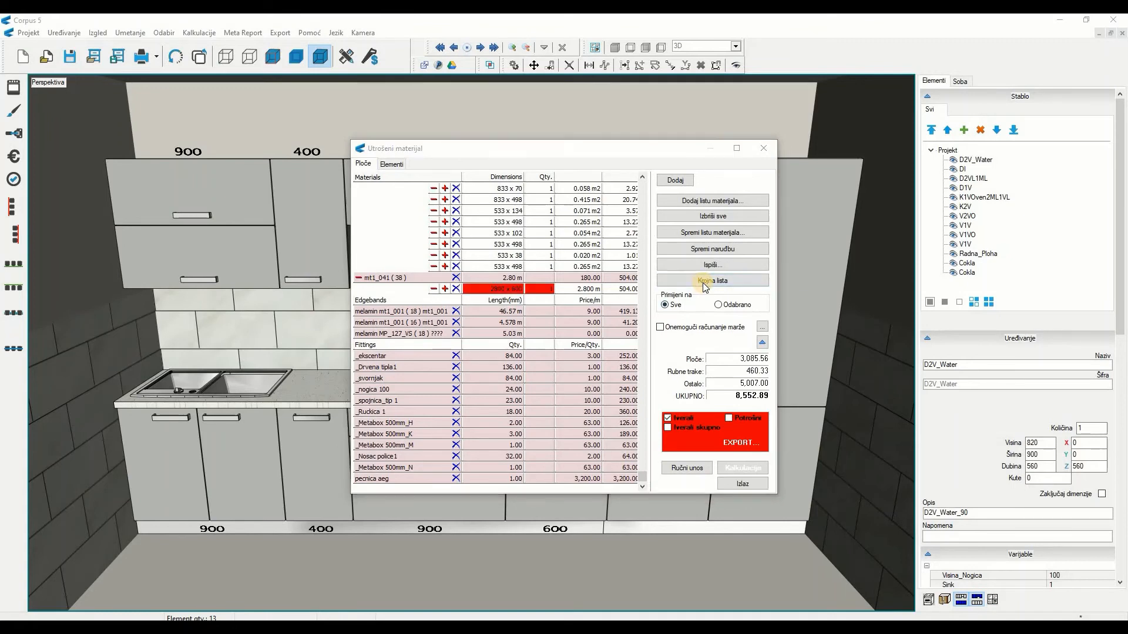
{"action": "left_click", "coordinate": [497, 459]}
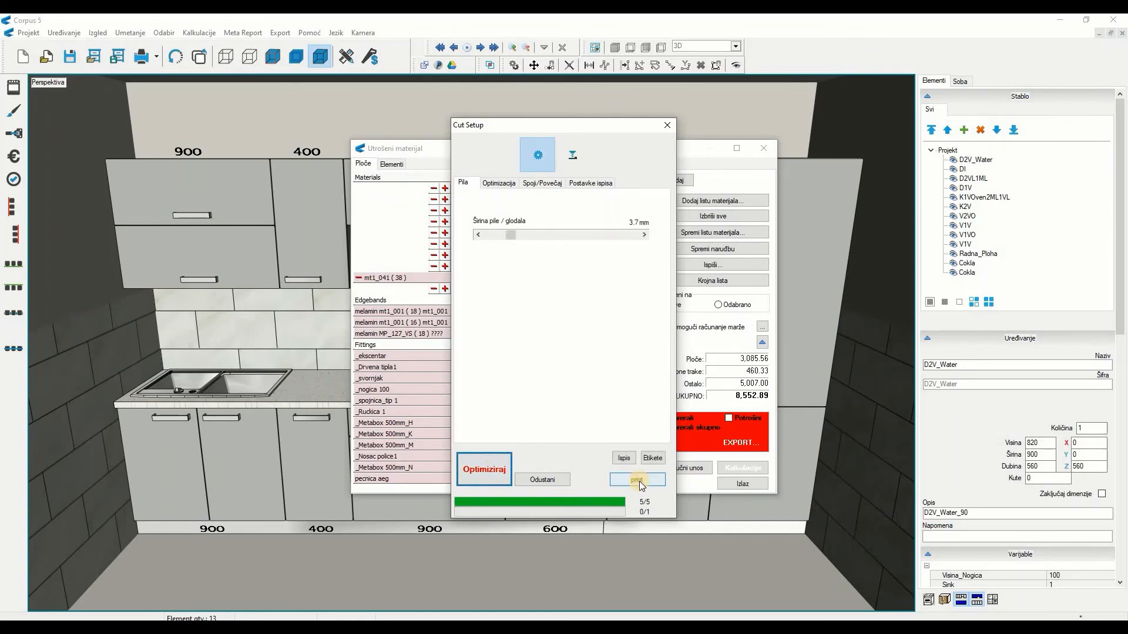
Generate the HR_OptimizacijaSaRekapitulacijom cutting report from the planrezanja folder
{"action": "left_click", "coordinate": [638, 481]}
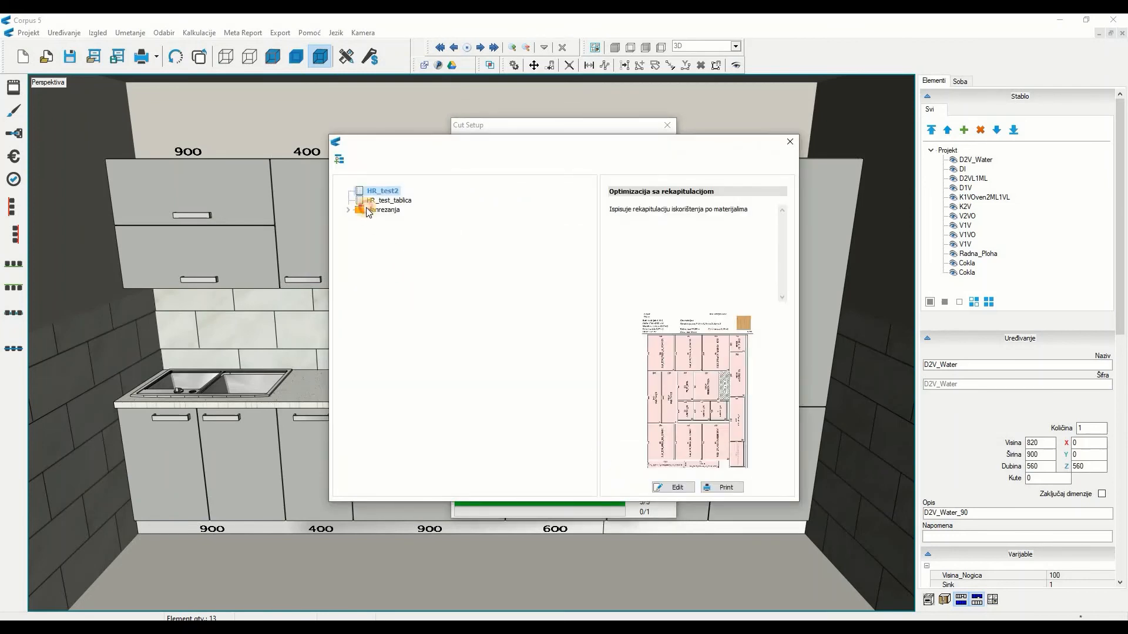
{"action": "double_click", "coordinate": [368, 210]}
{"action": "left_click", "coordinate": [386, 229]}
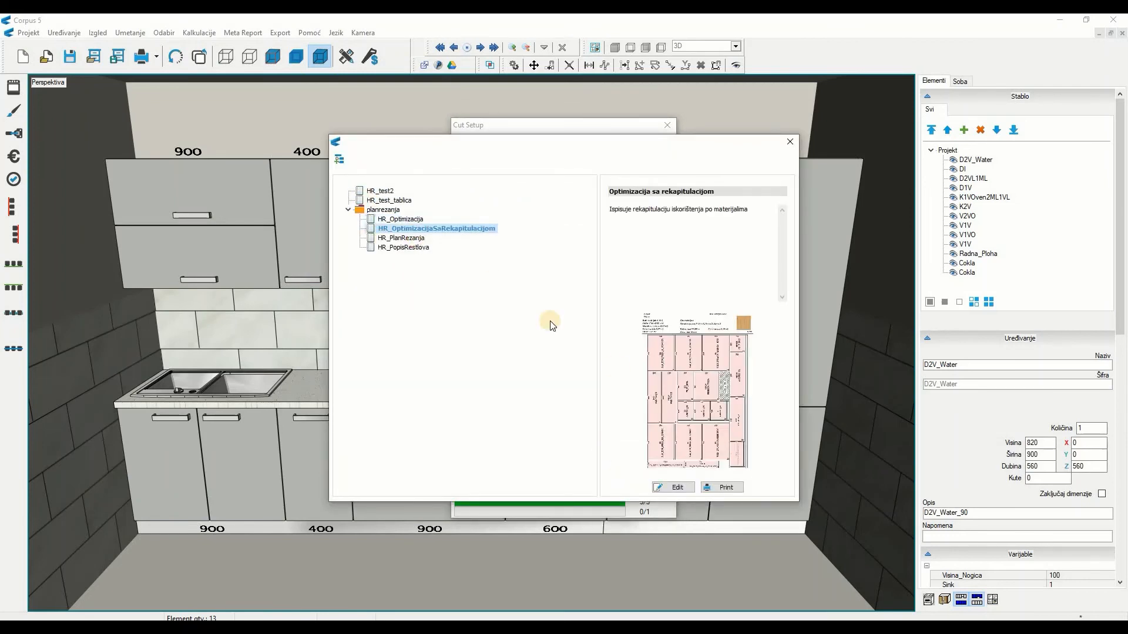
{"action": "left_click", "coordinate": [710, 488]}
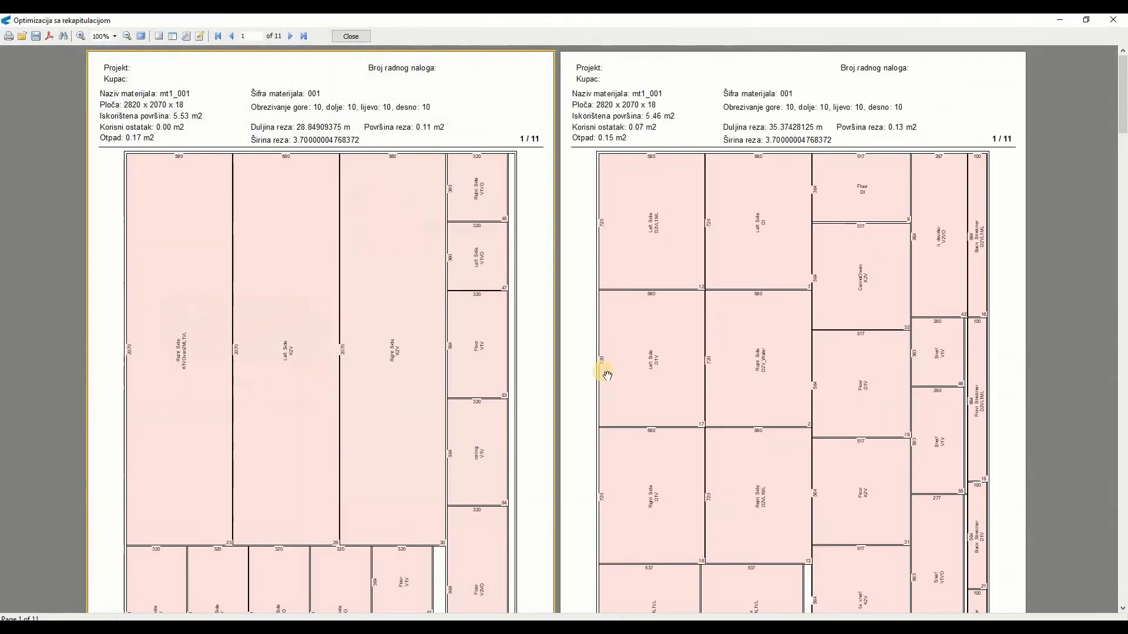
Examine the board cutting layouts and the material recapitulation in the report, and close the report, cut setup and materials windows
{"action": "scroll", "coordinate": [609, 376], "scroll_direction": "down", "scroll_amount": 6}
{"action": "scroll", "coordinate": [607, 374], "scroll_direction": "down", "scroll_amount": 10}
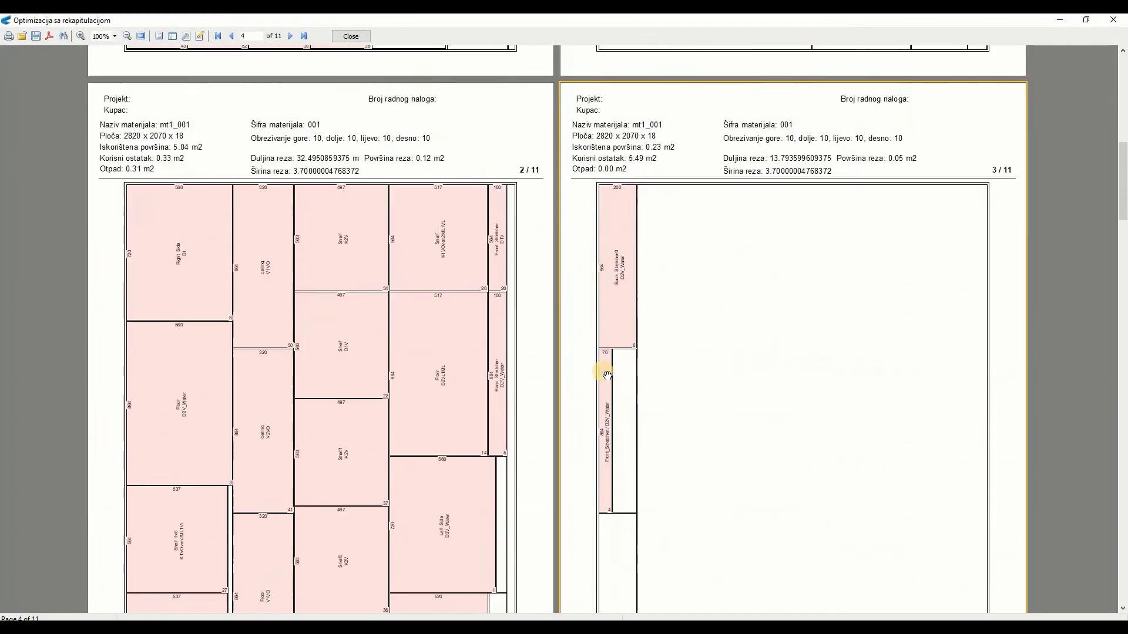
{"action": "scroll", "coordinate": [607, 376], "scroll_direction": "down", "scroll_amount": 10}
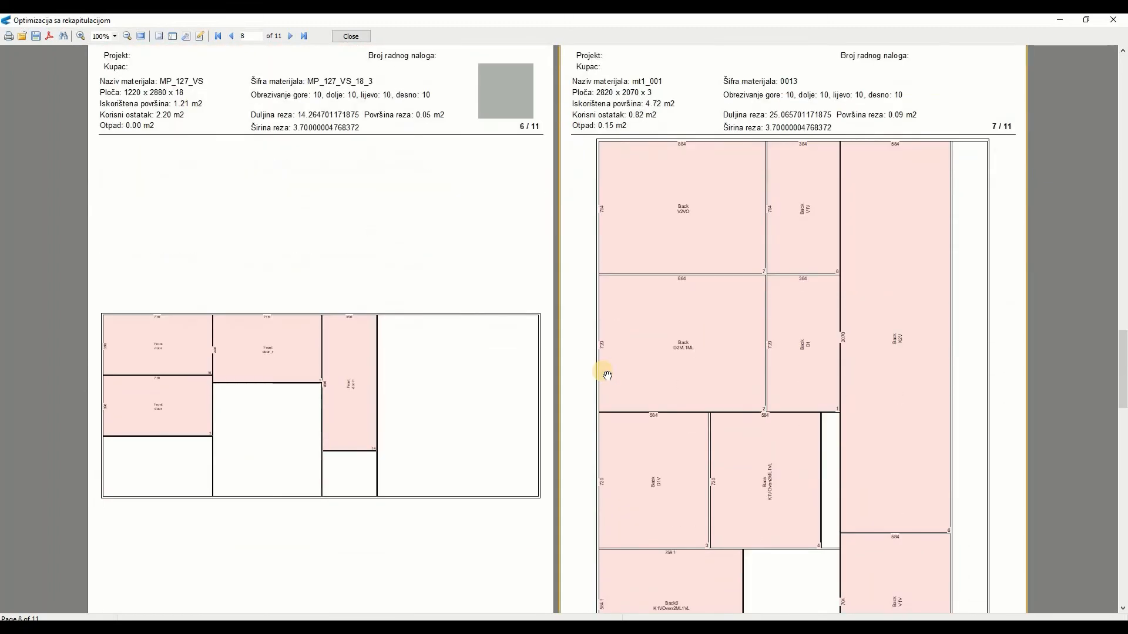
{"action": "scroll", "coordinate": [607, 375], "scroll_direction": "down", "scroll_amount": 10}
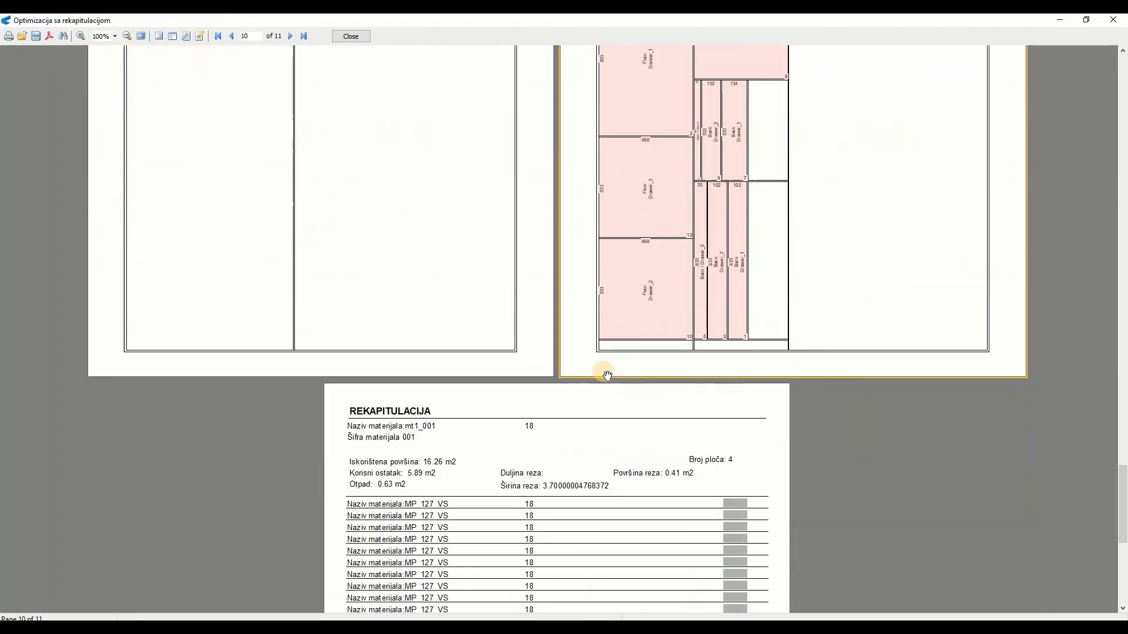
{"action": "scroll", "coordinate": [607, 376], "scroll_direction": "down", "scroll_amount": 4}
{"action": "scroll", "coordinate": [607, 376], "scroll_direction": "down", "scroll_amount": 1}
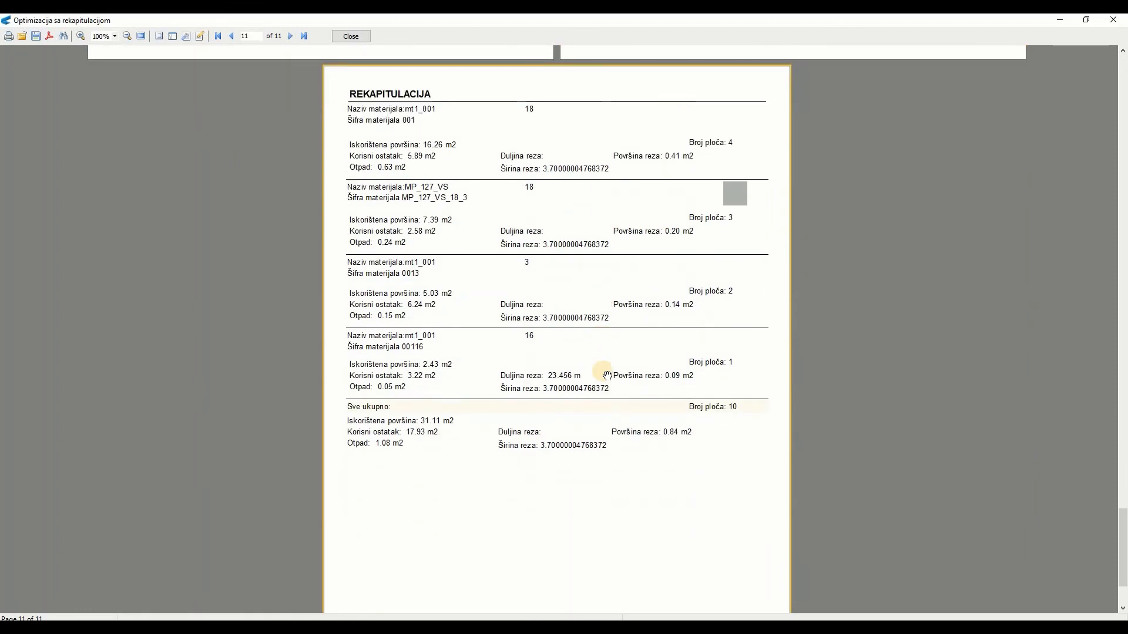
{"action": "left_click", "coordinate": [362, 34]}
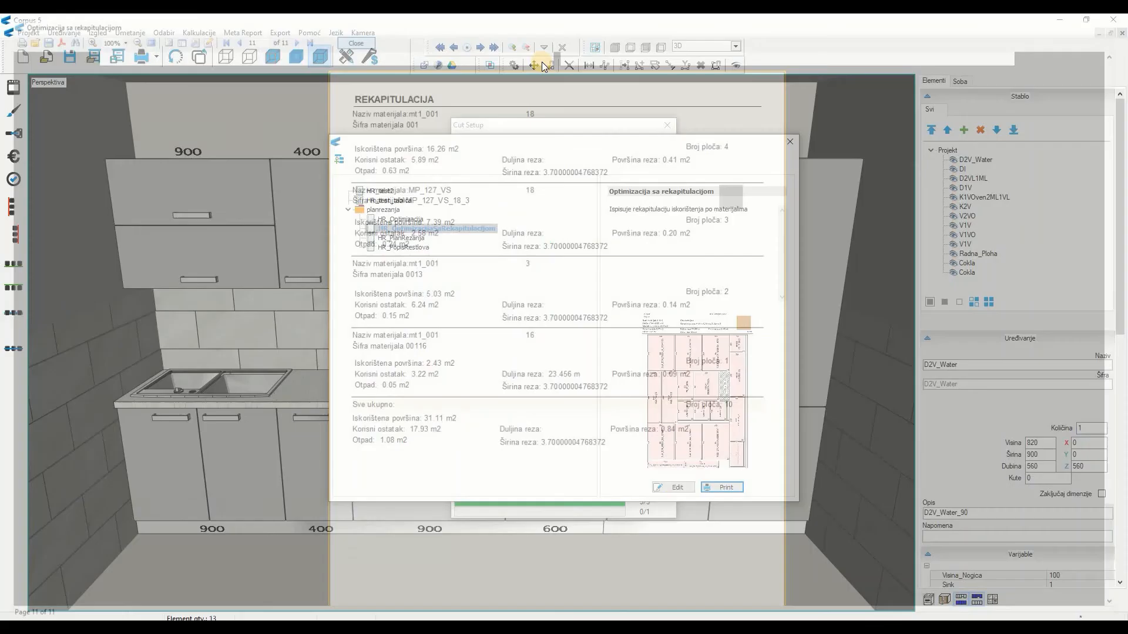
{"action": "left_click", "coordinate": [791, 142]}
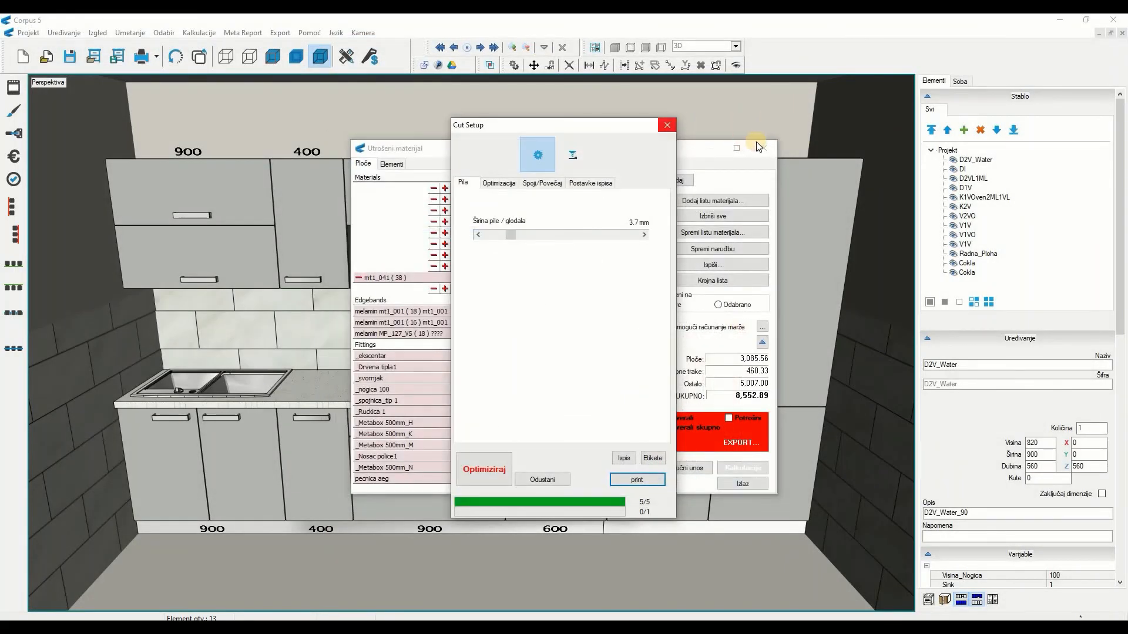
{"action": "left_click", "coordinate": [761, 147]}
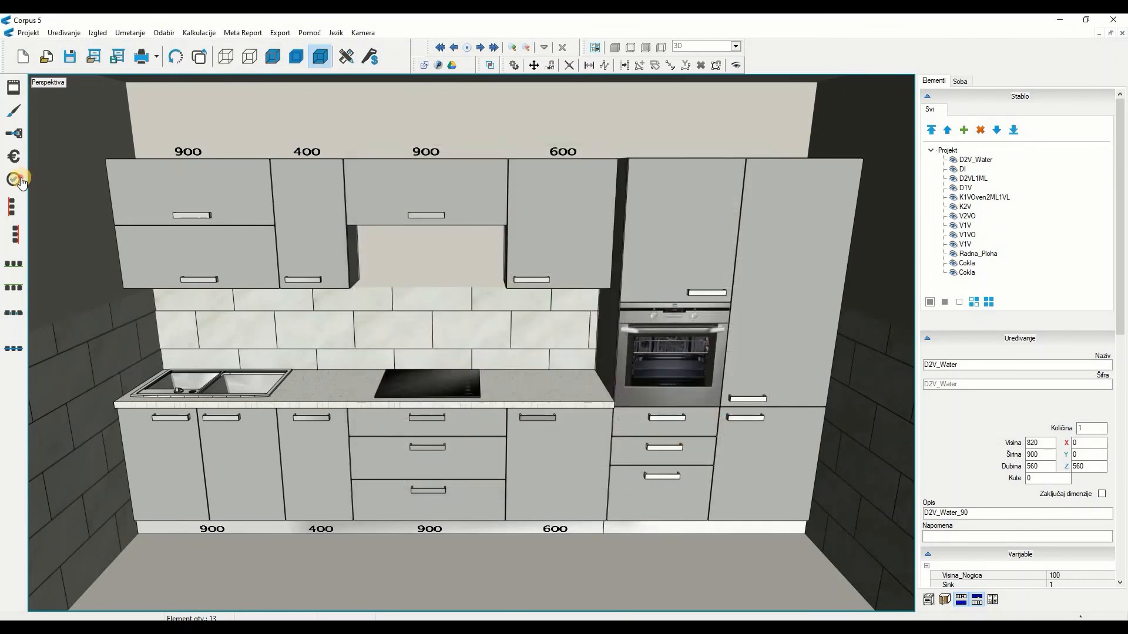
Open the project's offer calculation, review the element prices, and generate the HR_Ponuda customer offer
{"action": "left_click", "coordinate": [19, 178]}
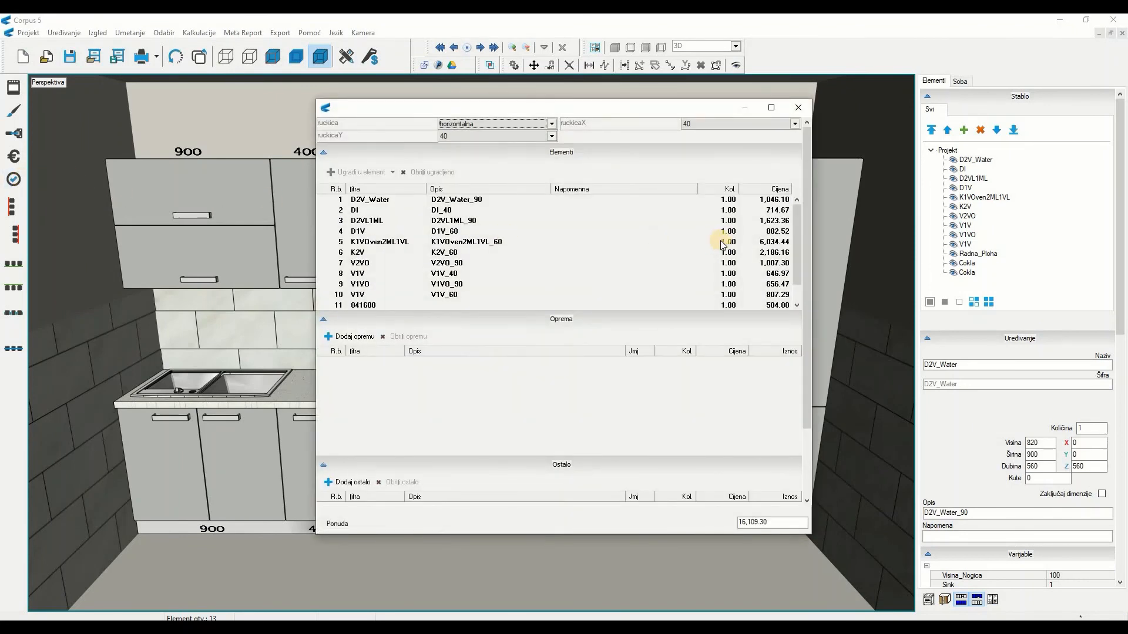
{"action": "scroll", "coordinate": [721, 243], "scroll_direction": "down", "scroll_amount": 3}
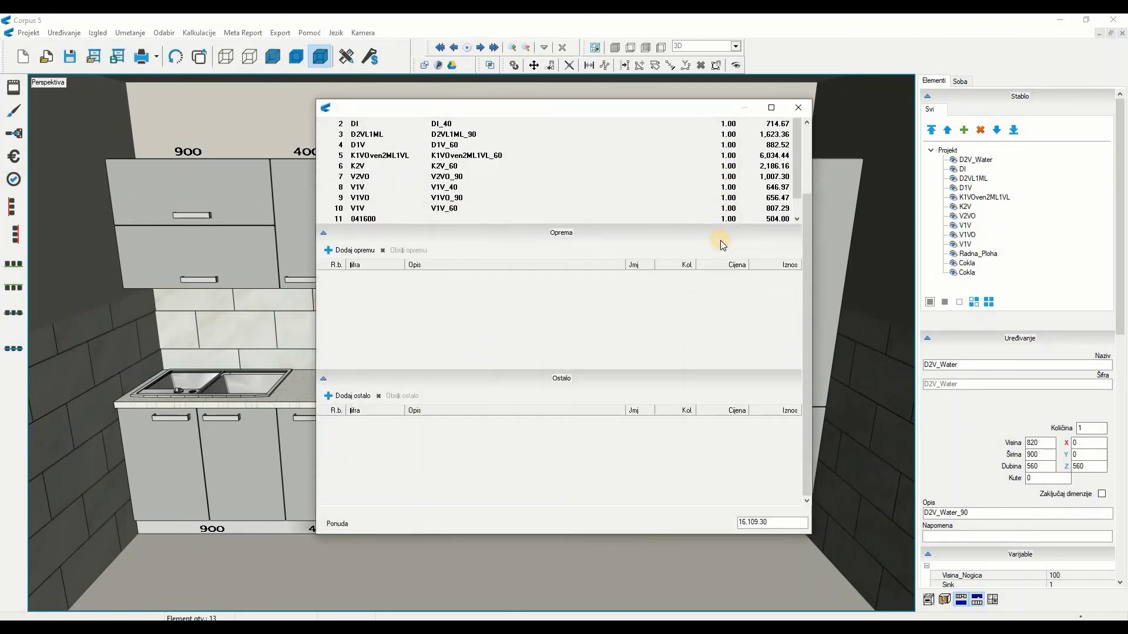
{"action": "left_click", "coordinate": [338, 524]}
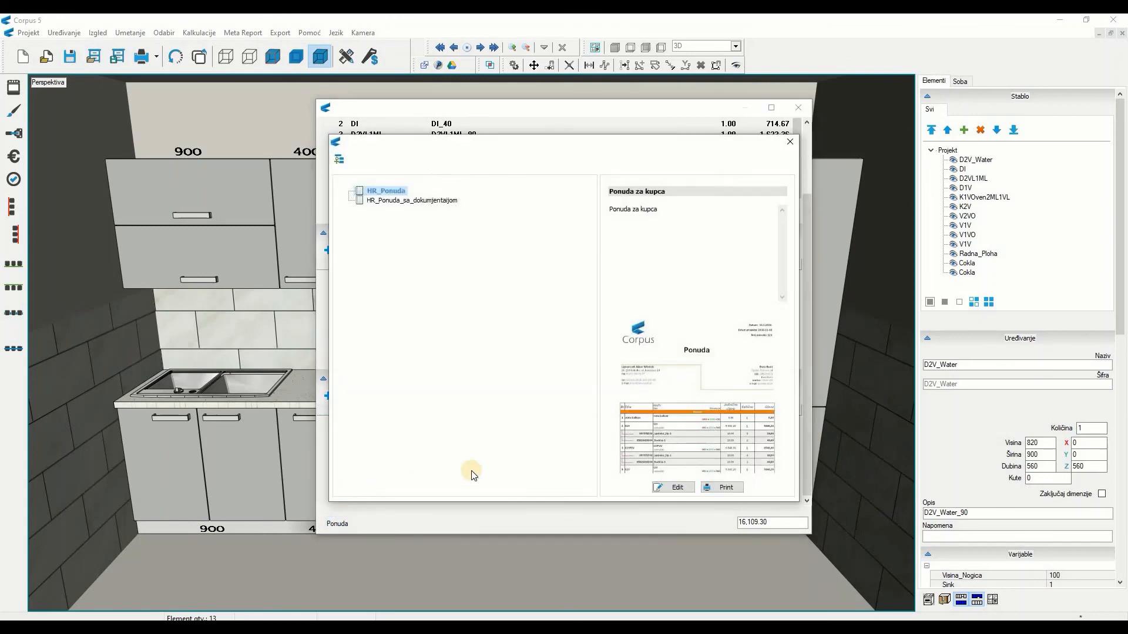
{"action": "left_click", "coordinate": [729, 486]}
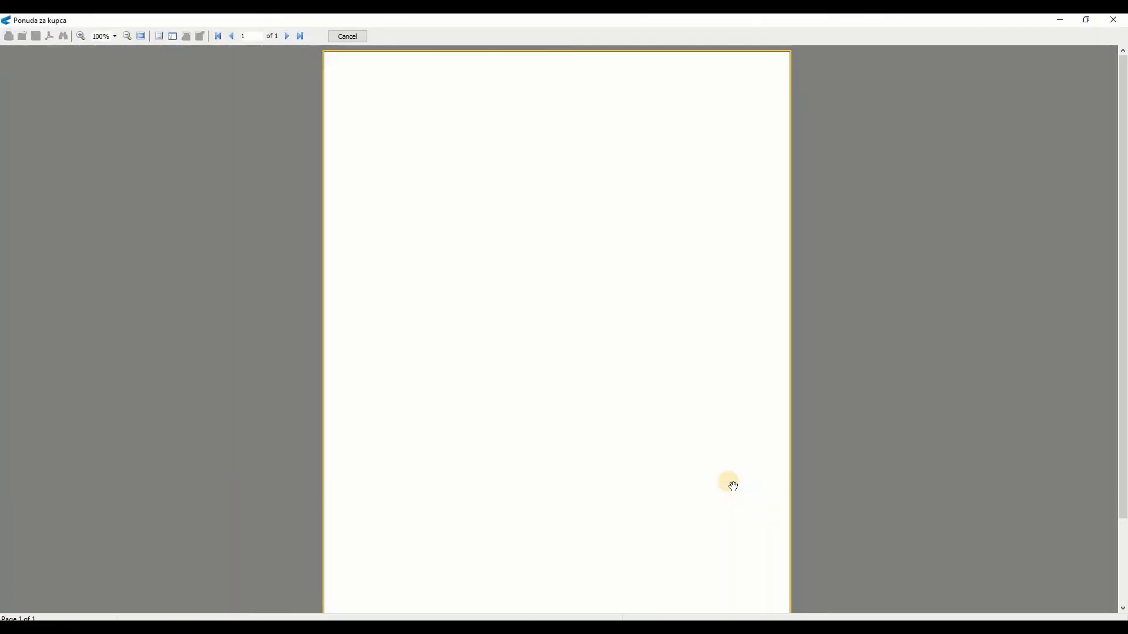
{"action": "scroll", "coordinate": [733, 485], "scroll_direction": "down", "scroll_amount": 1}
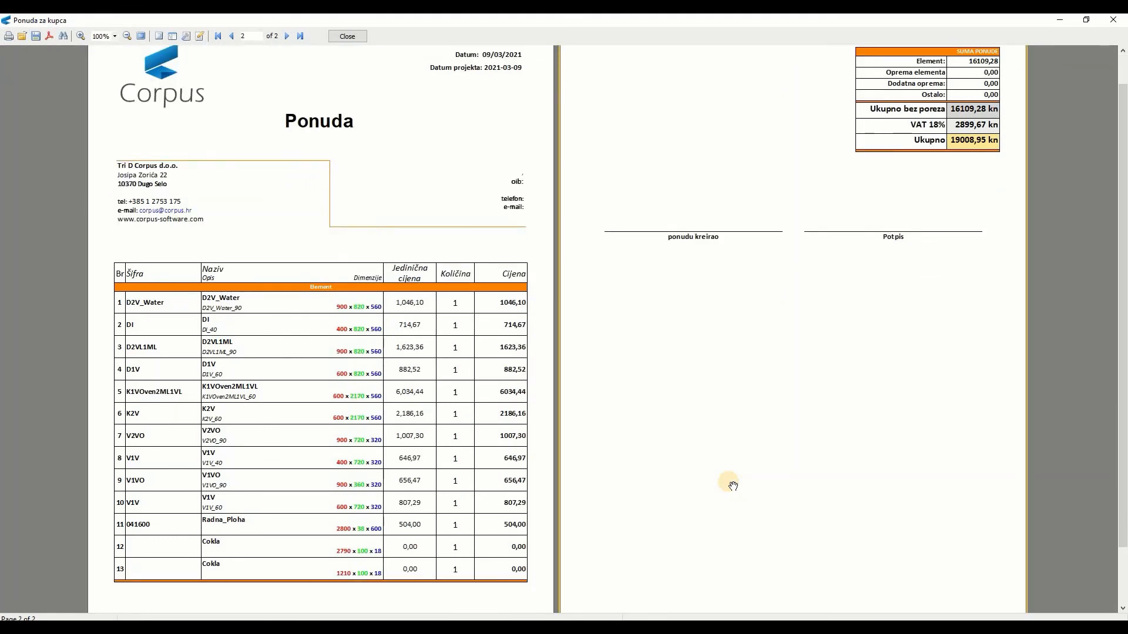